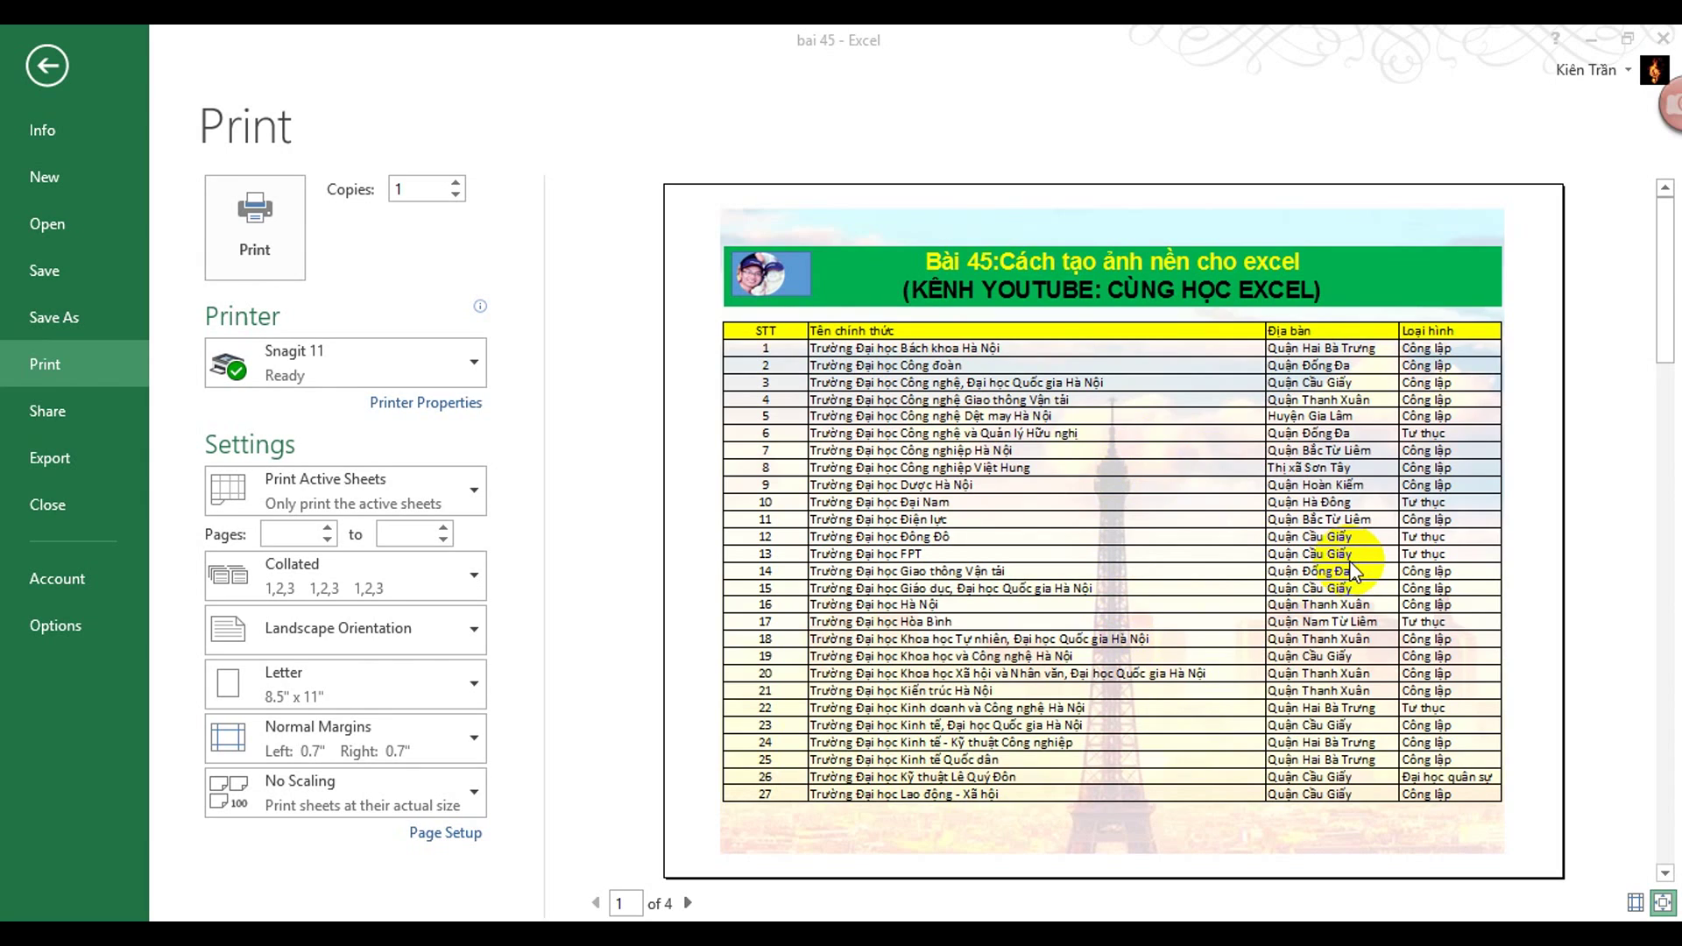
# Step: Move the print preview to page 2 of 4, showing rows 28–60 over the tower background
pyautogui.click(1665, 341)
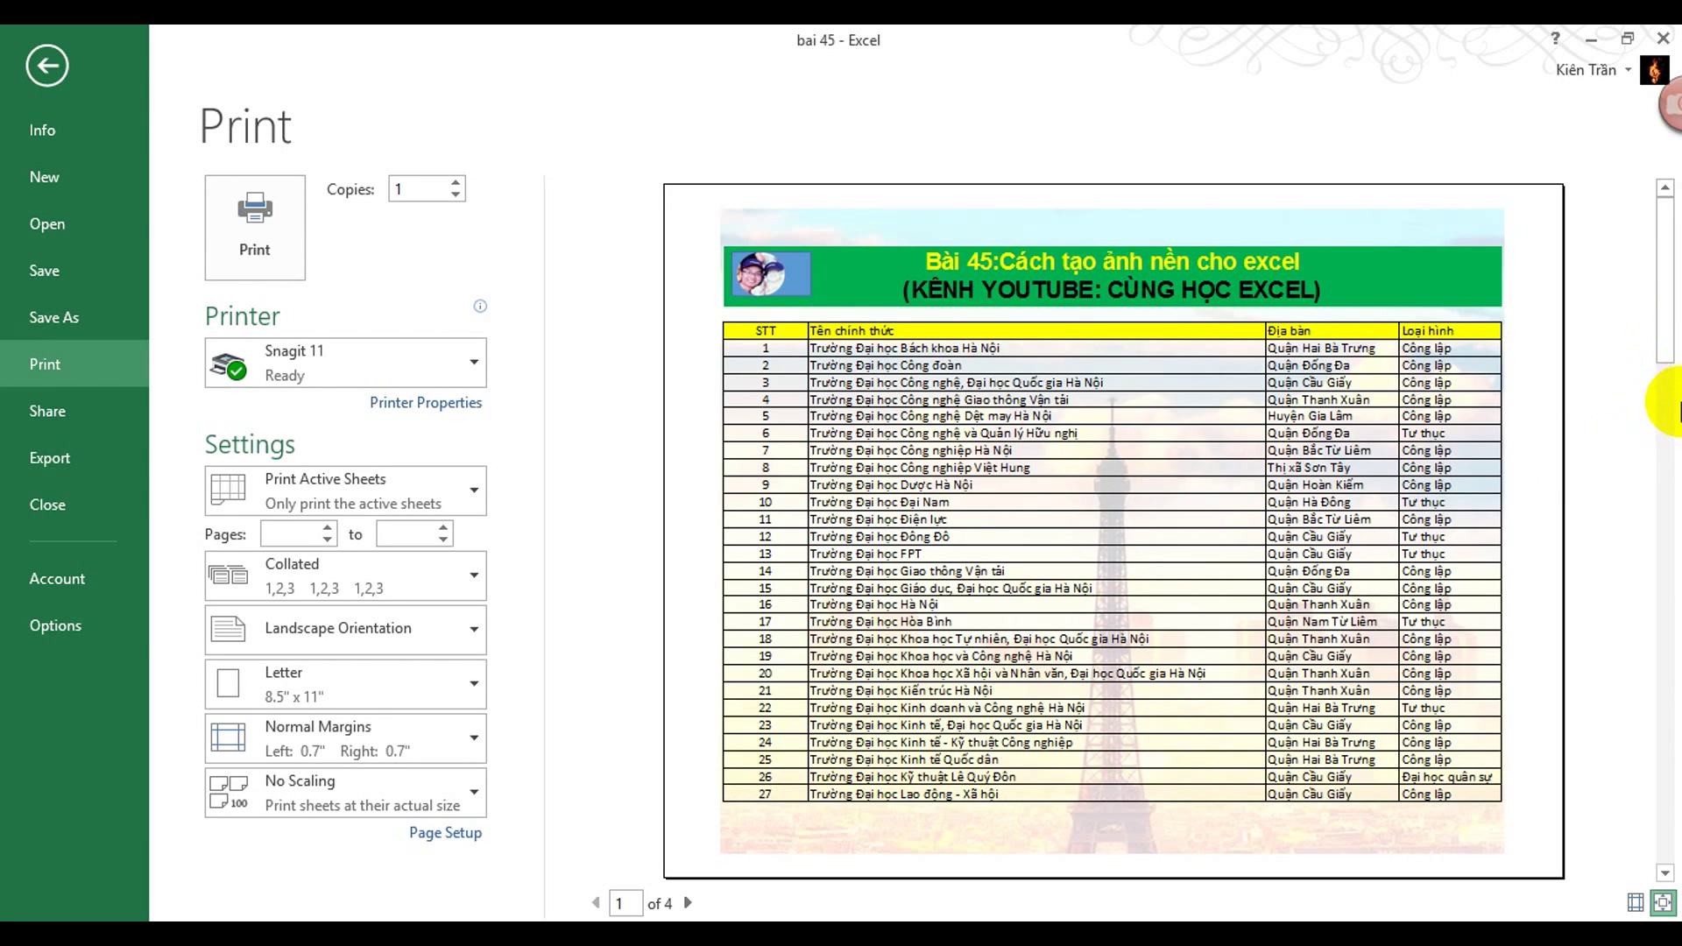
pyautogui.click(1665, 460)
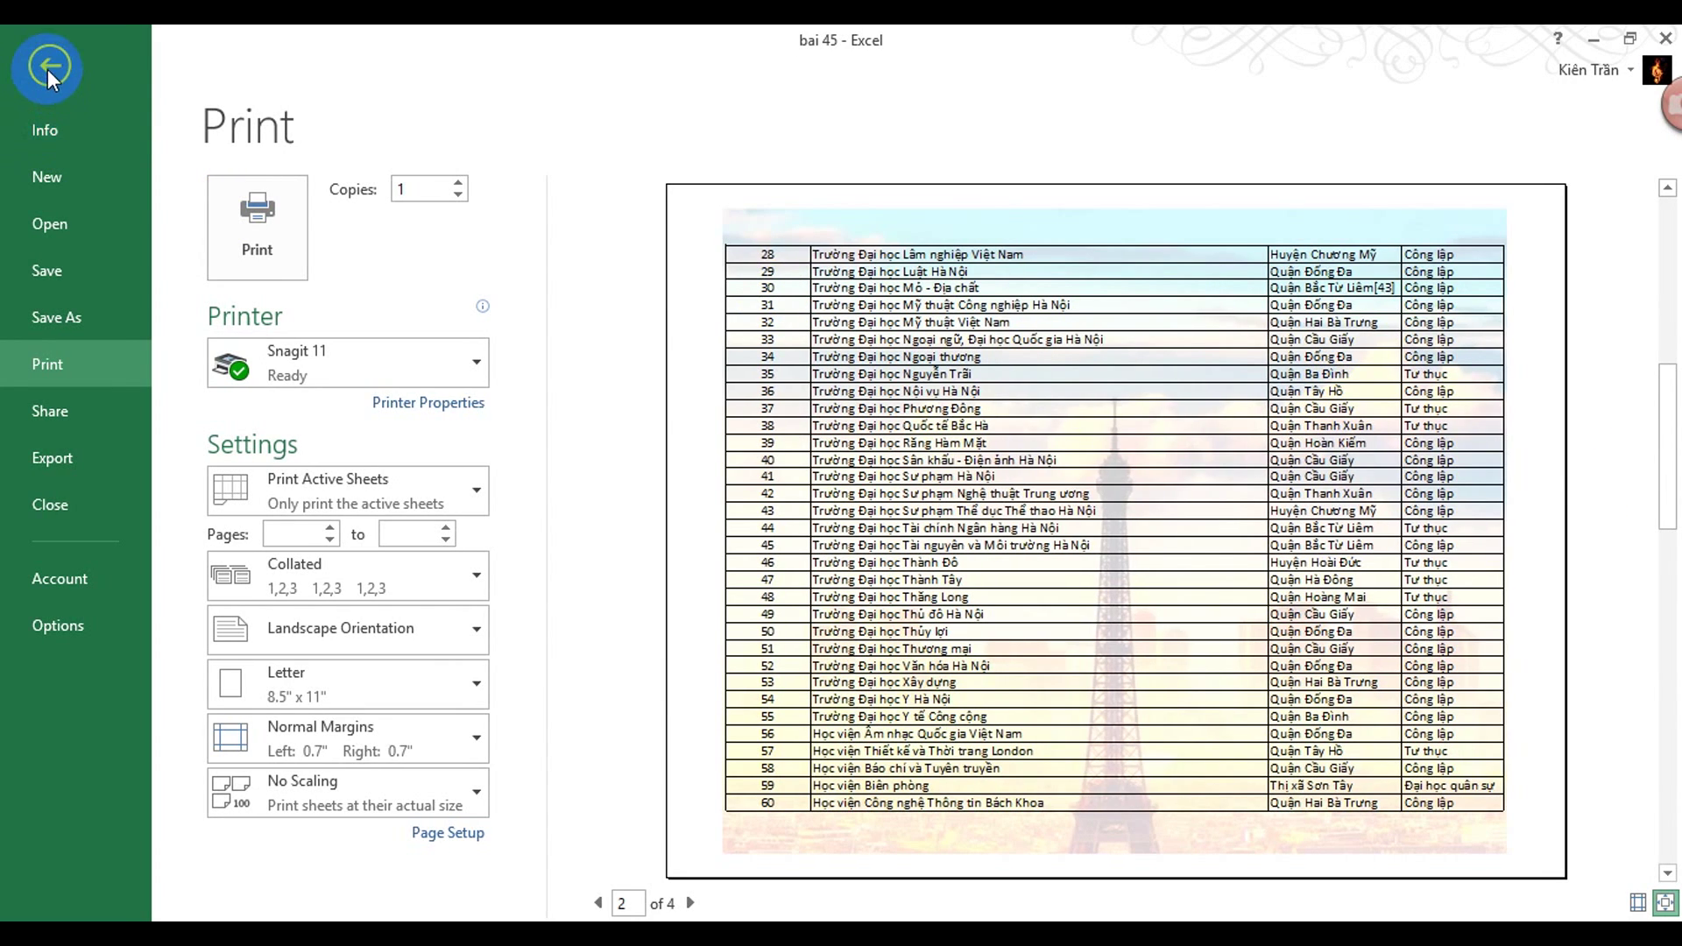
# Step: Leave the print preview, try Normal and Page Break Preview views, then settle on Page Layout view
pyautogui.click(51, 67)
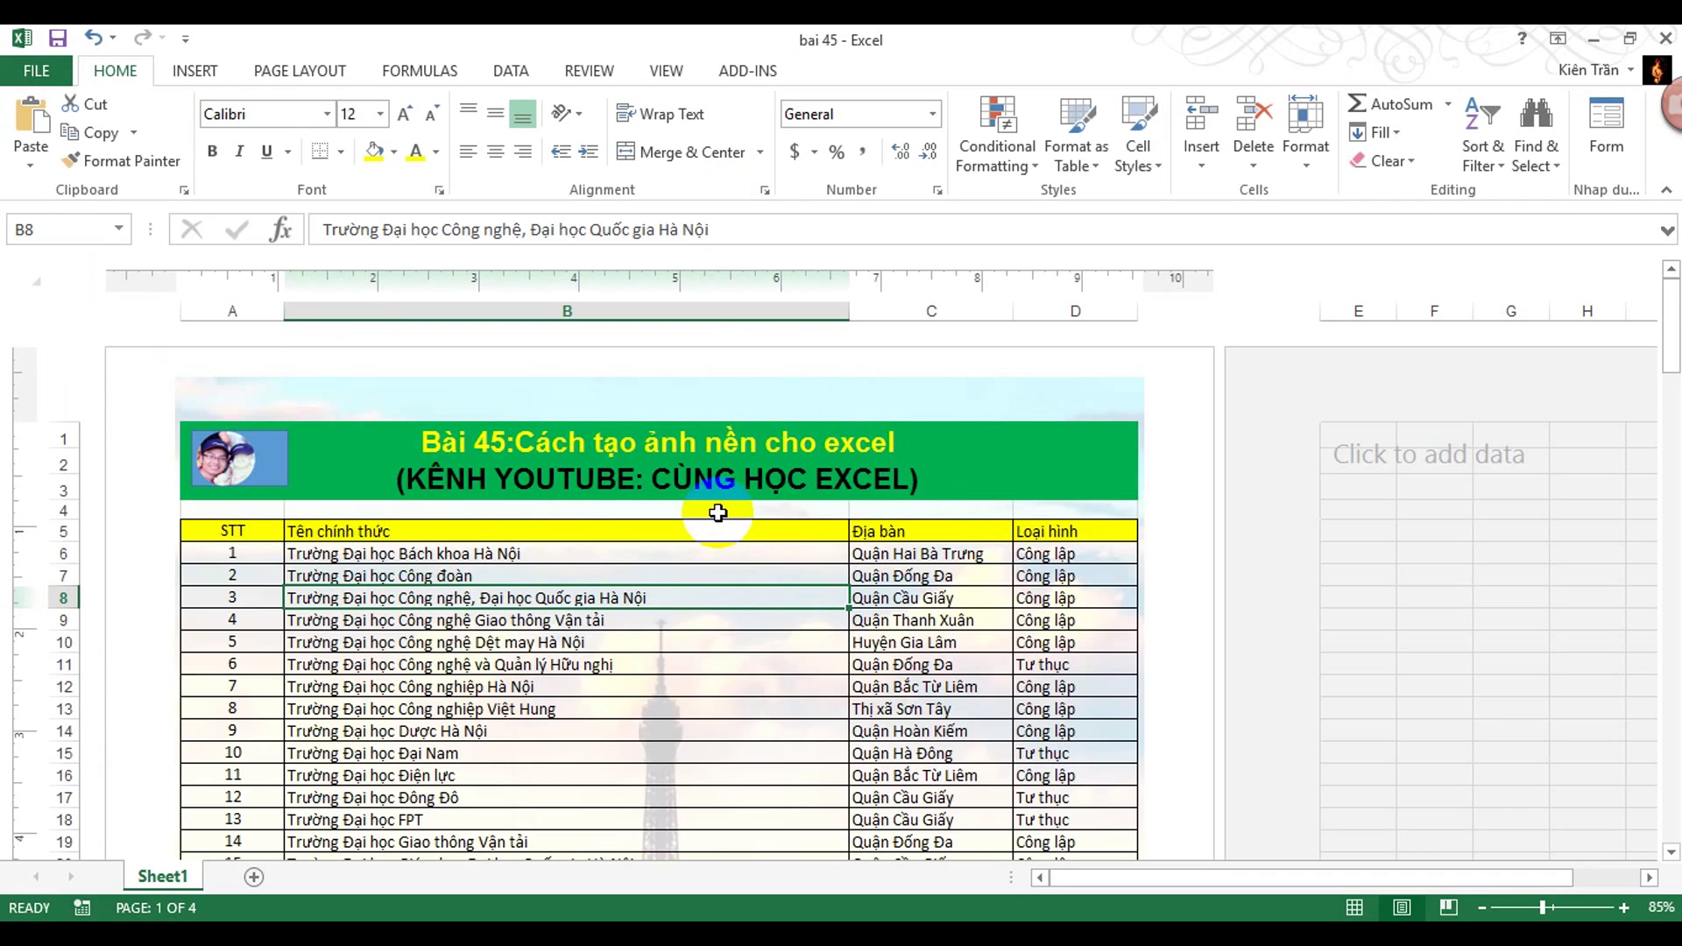
pyautogui.click(675, 70)
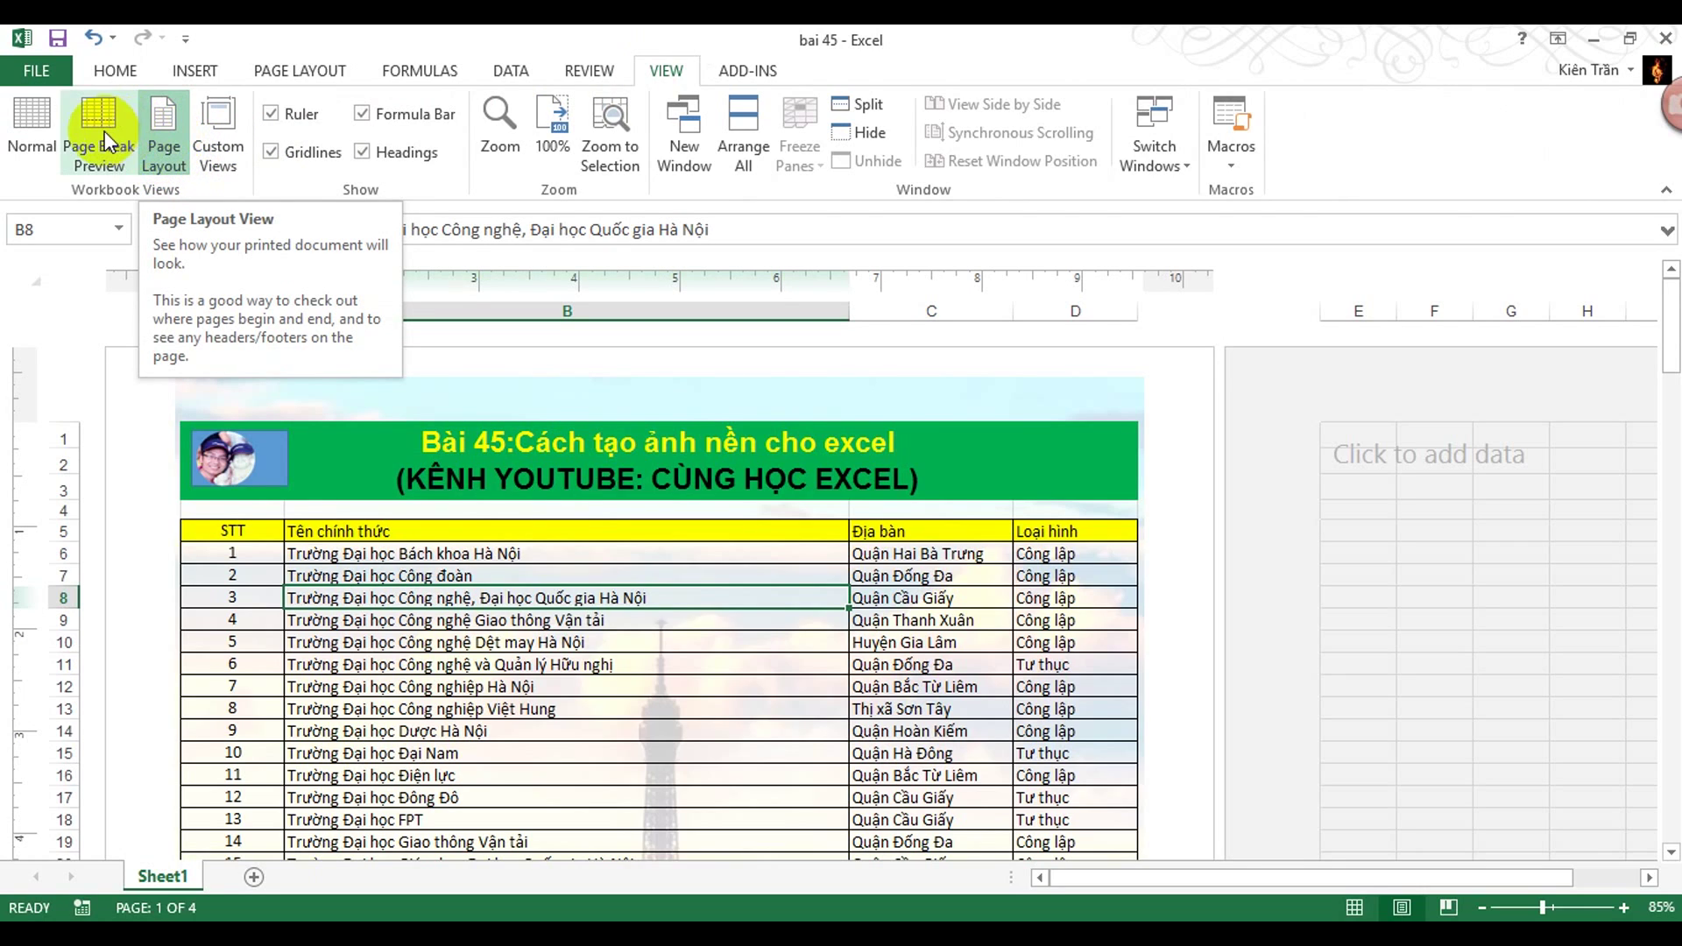
pyautogui.click(33, 119)
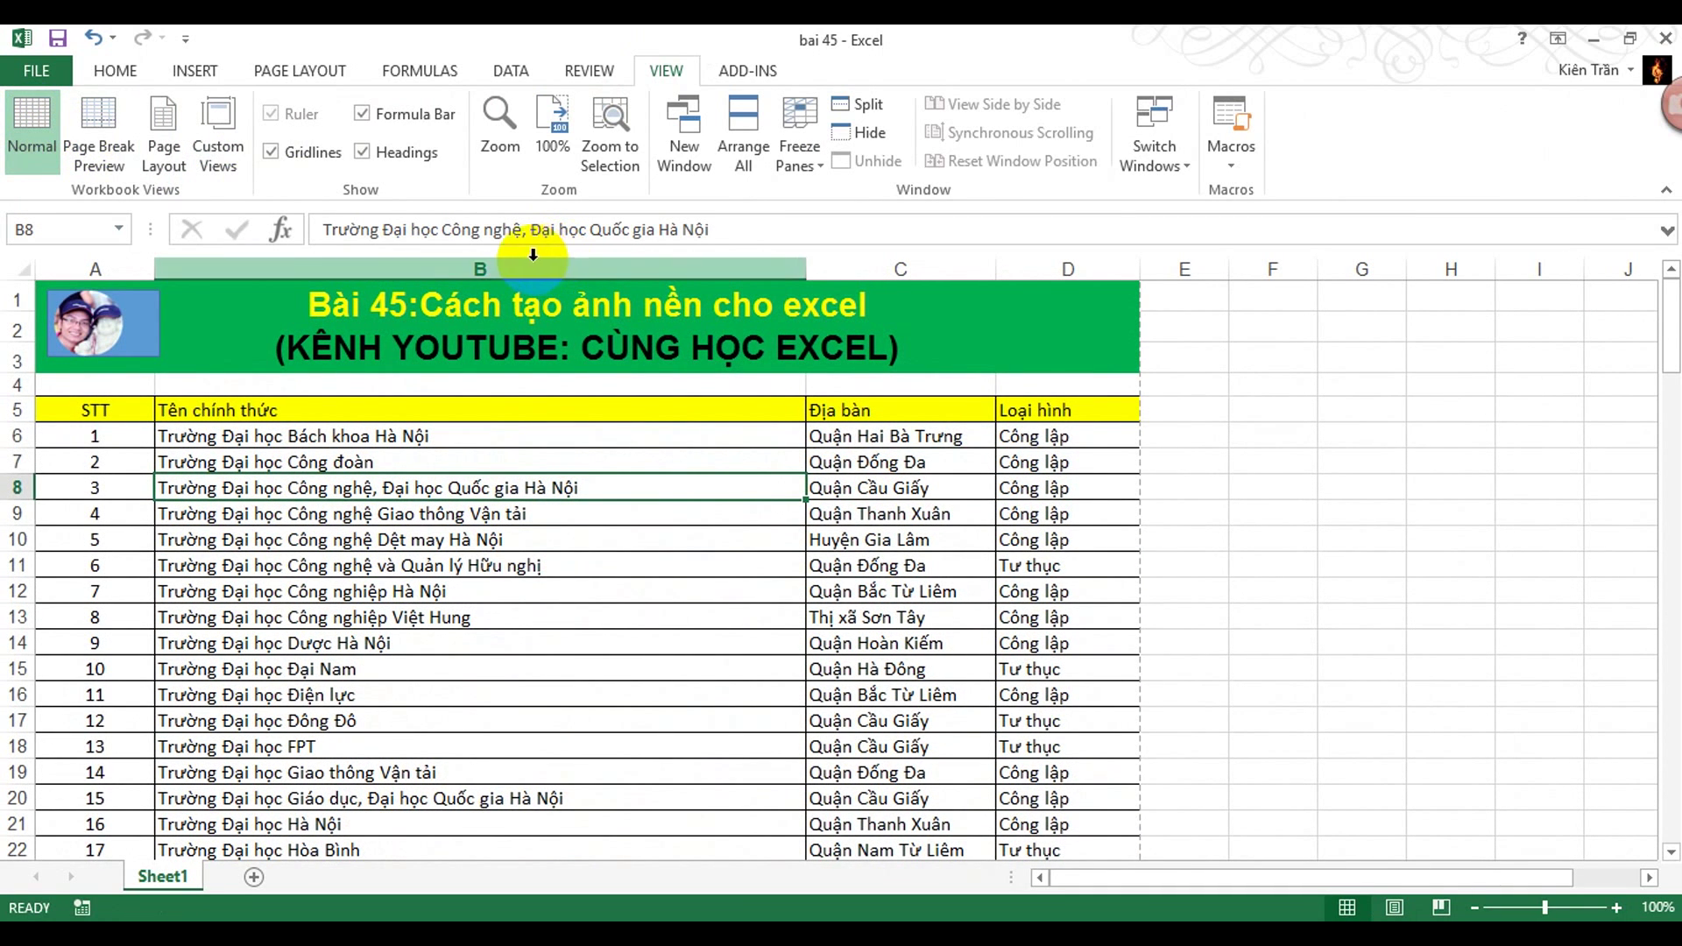
pyautogui.click(111, 116)
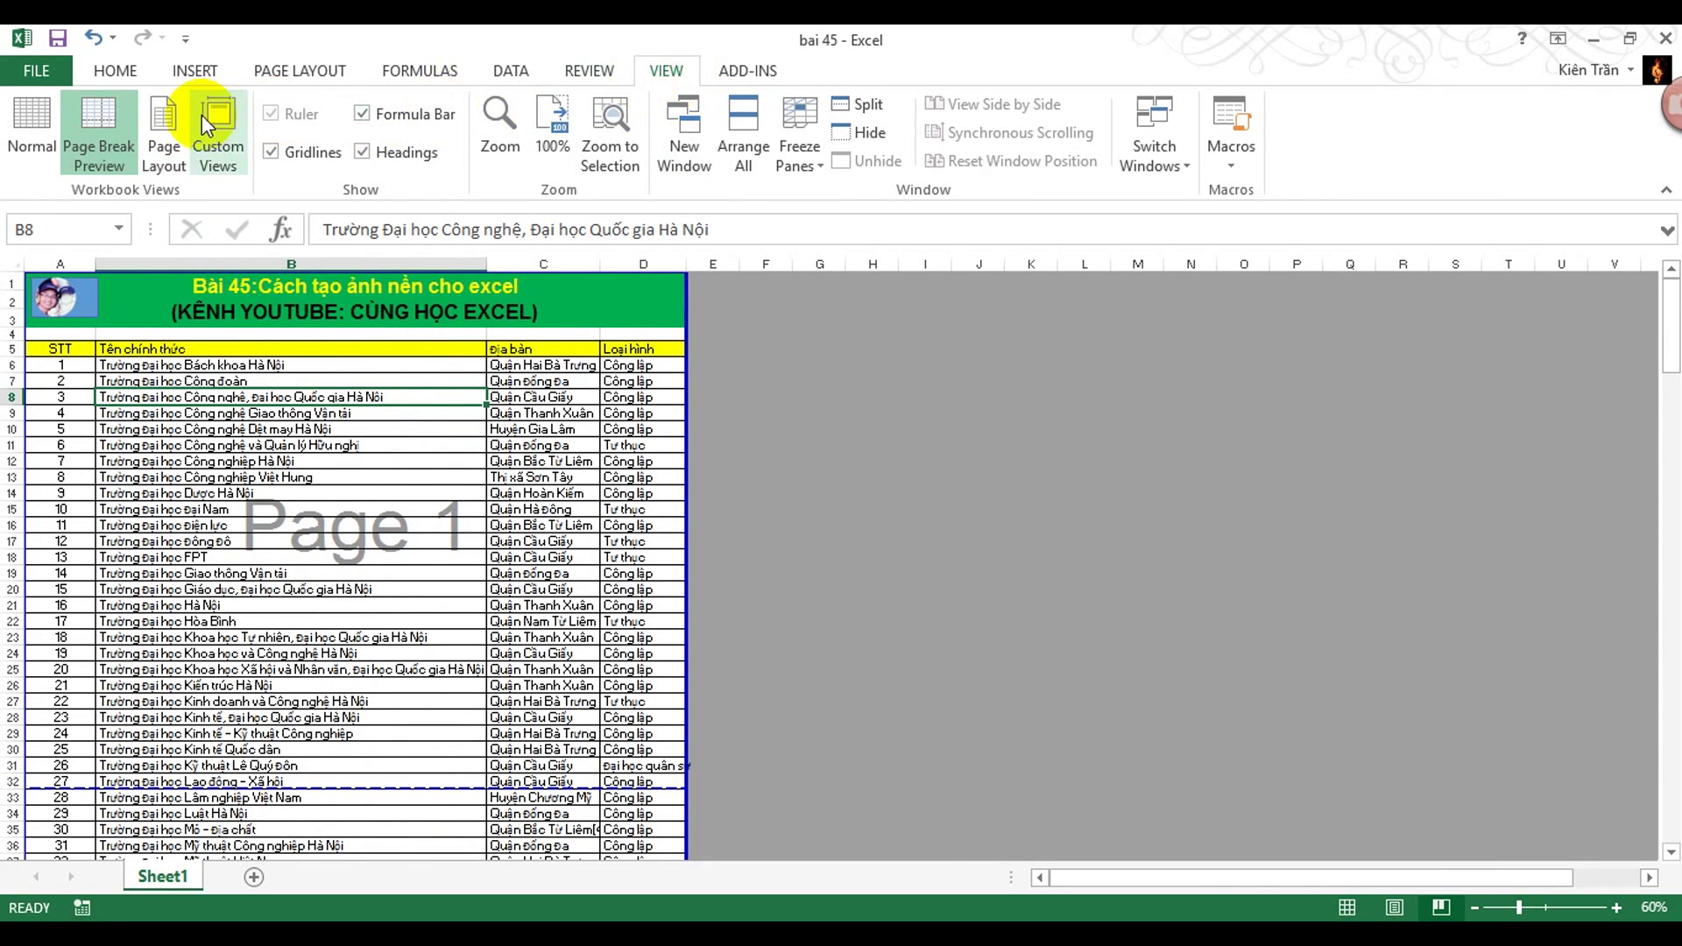
pyautogui.click(179, 123)
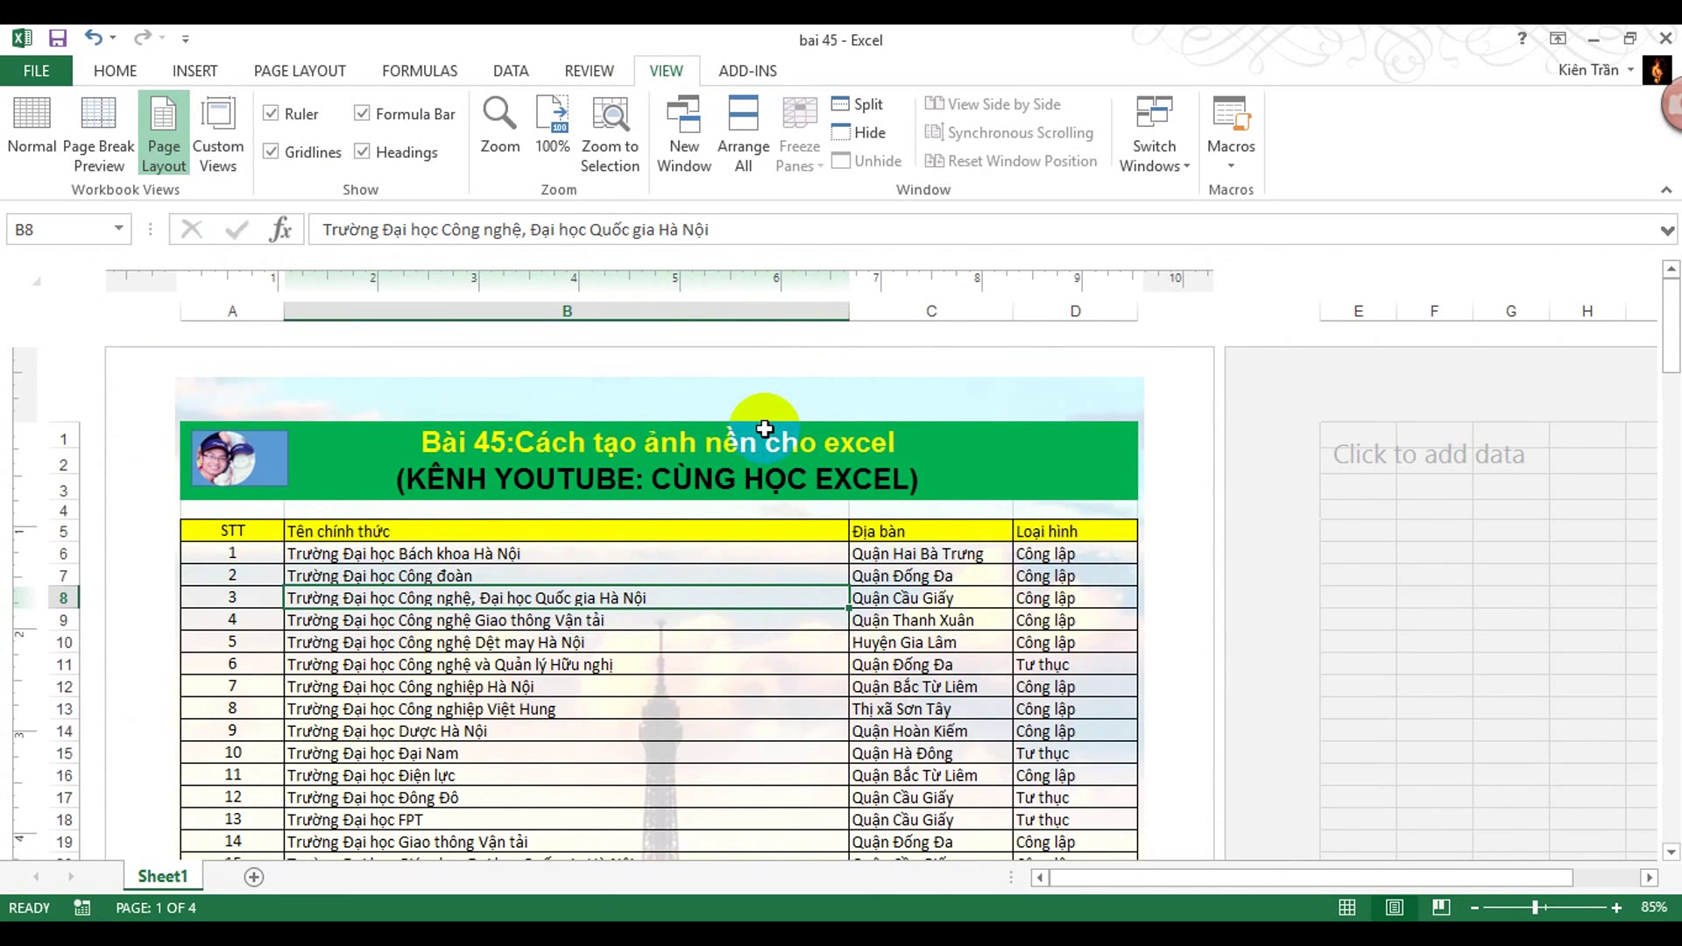
# Step: Delete the existing &[Picture] code from the page header to remove the old background
pyautogui.click(197, 70)
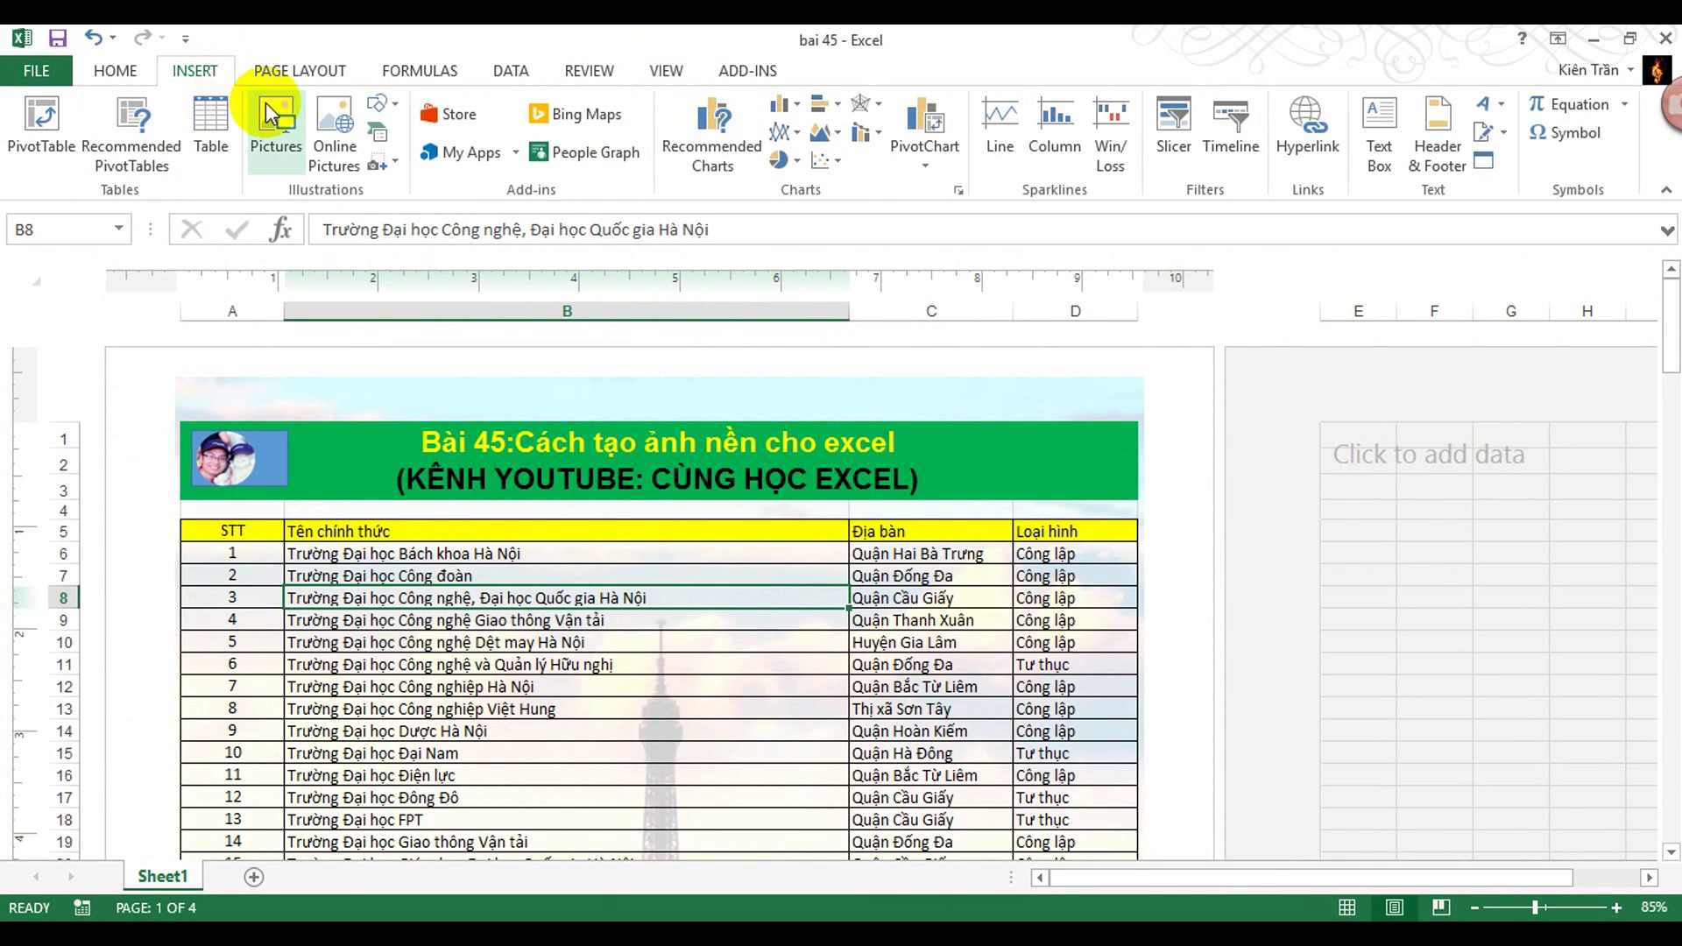
pyautogui.click(1438, 140)
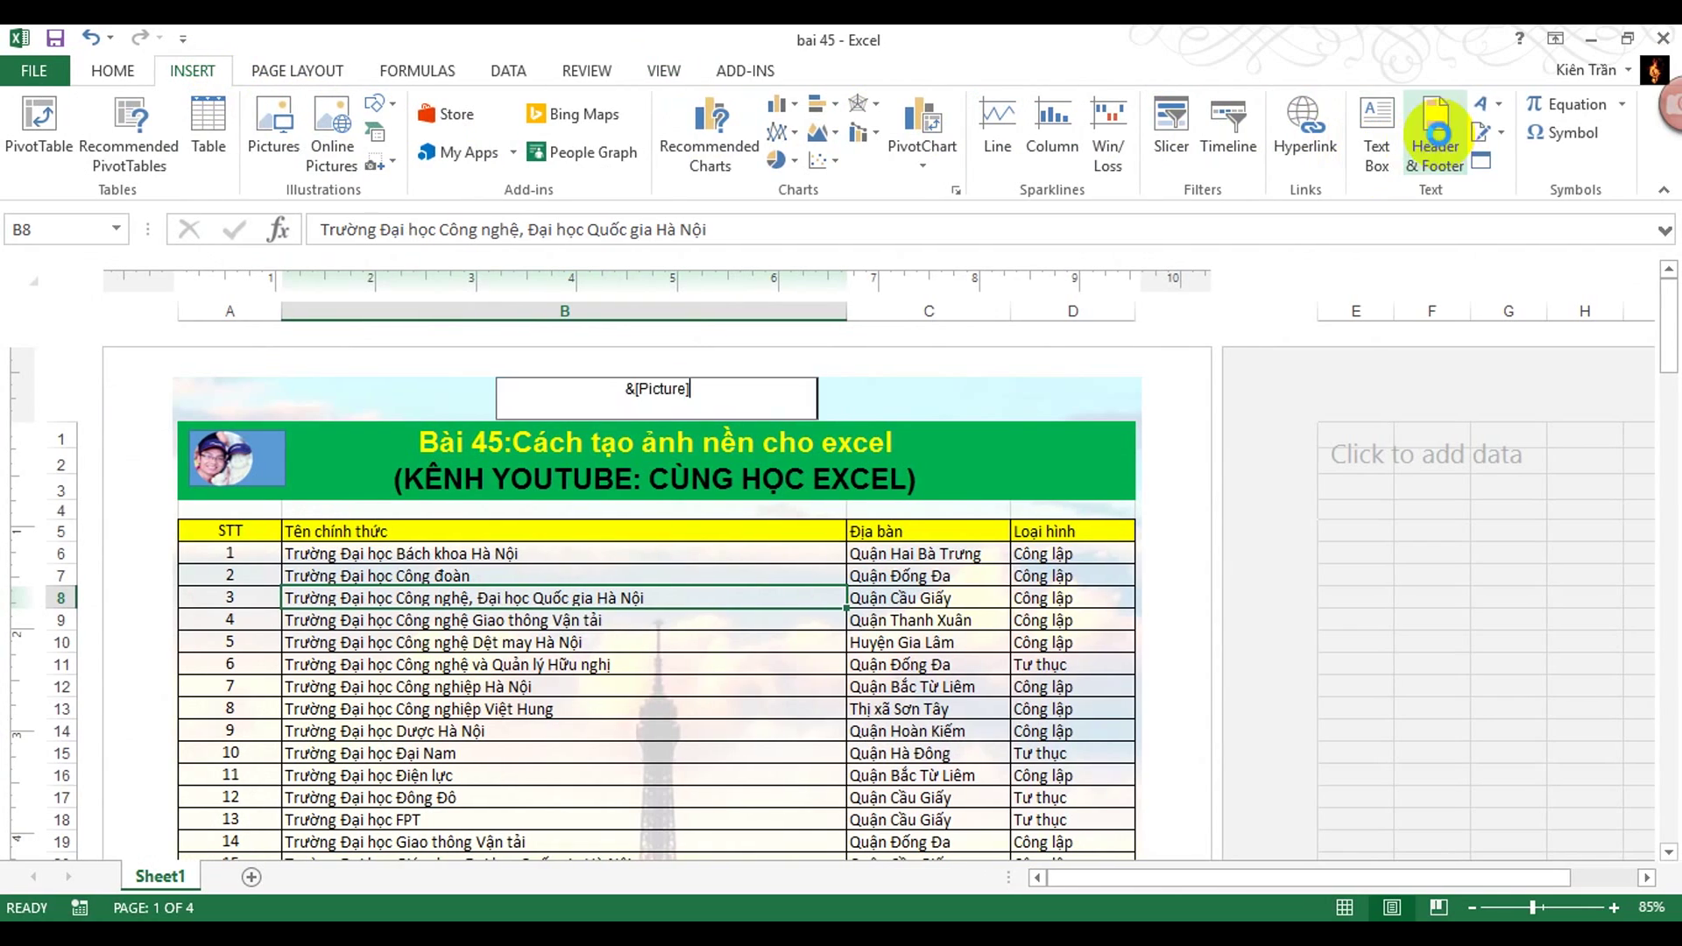
pyautogui.press('Delete')
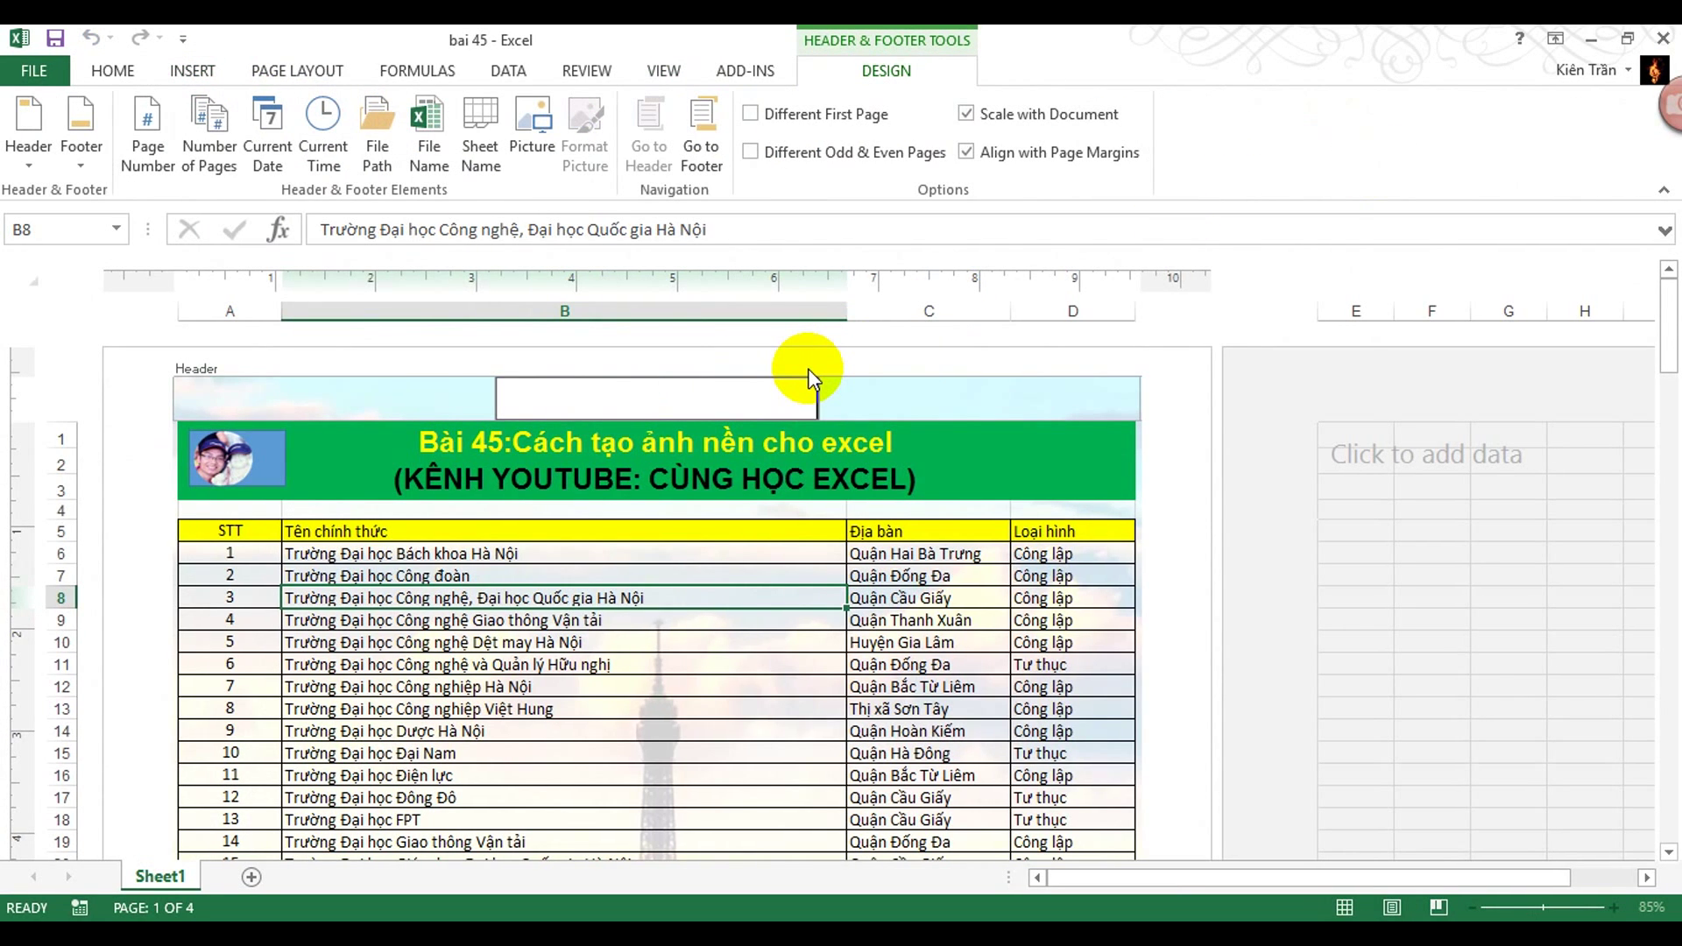
pyautogui.click(714, 593)
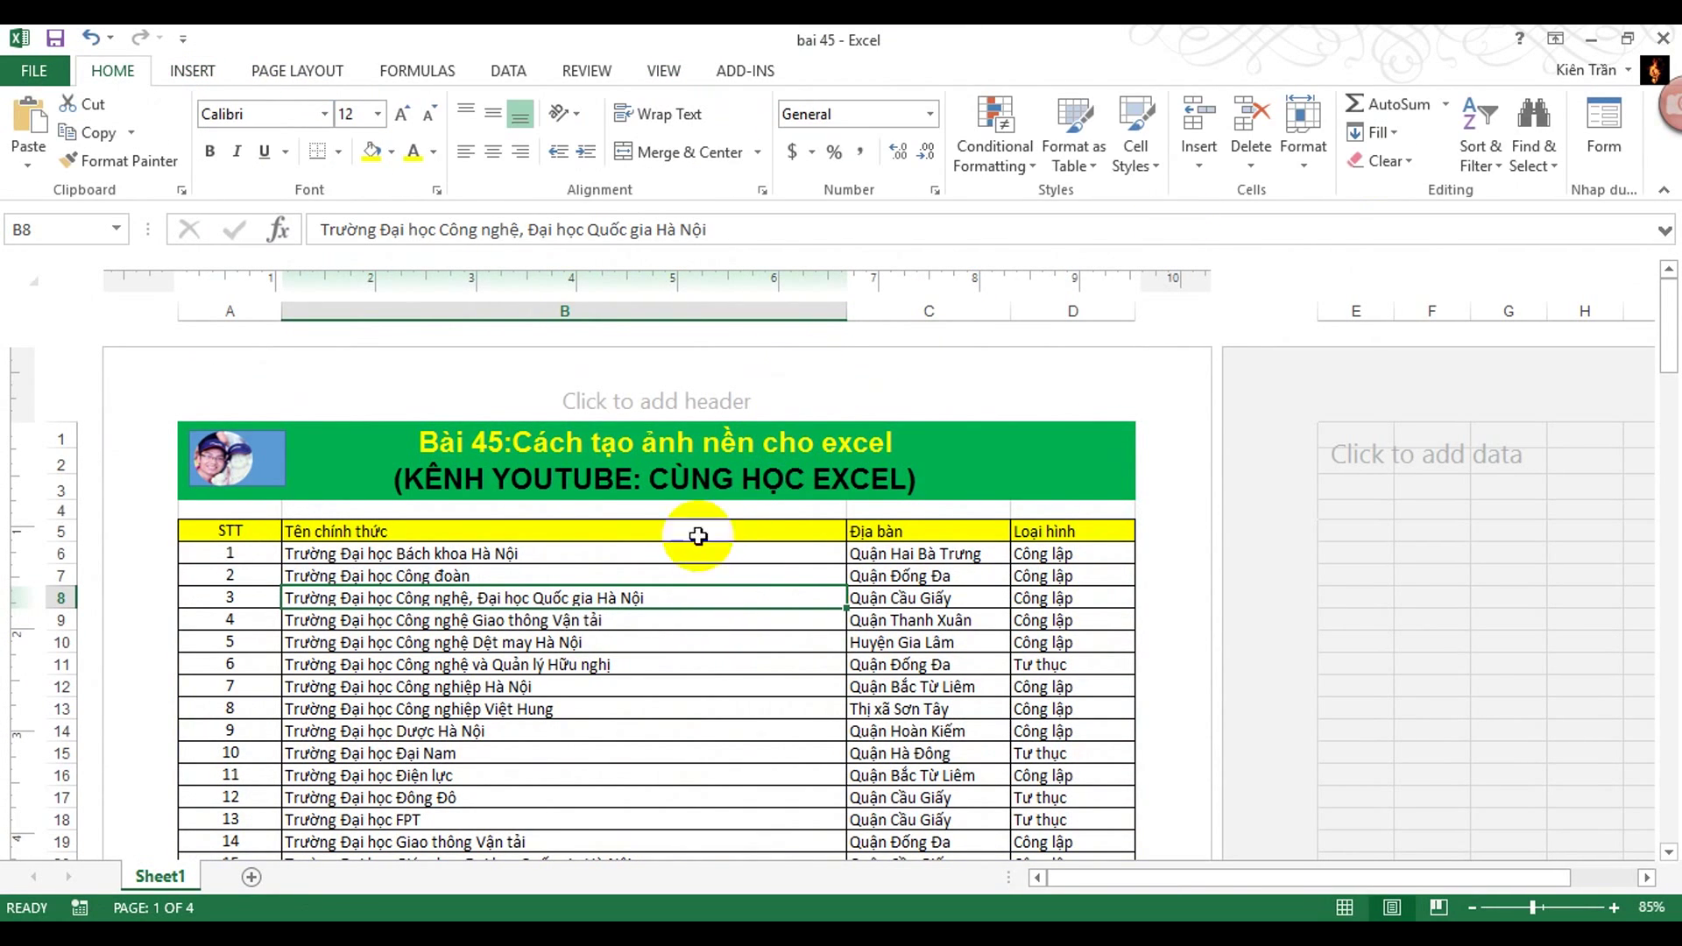
# Step: Reopen the page header and start inserting a new header picture
pyautogui.click(192, 70)
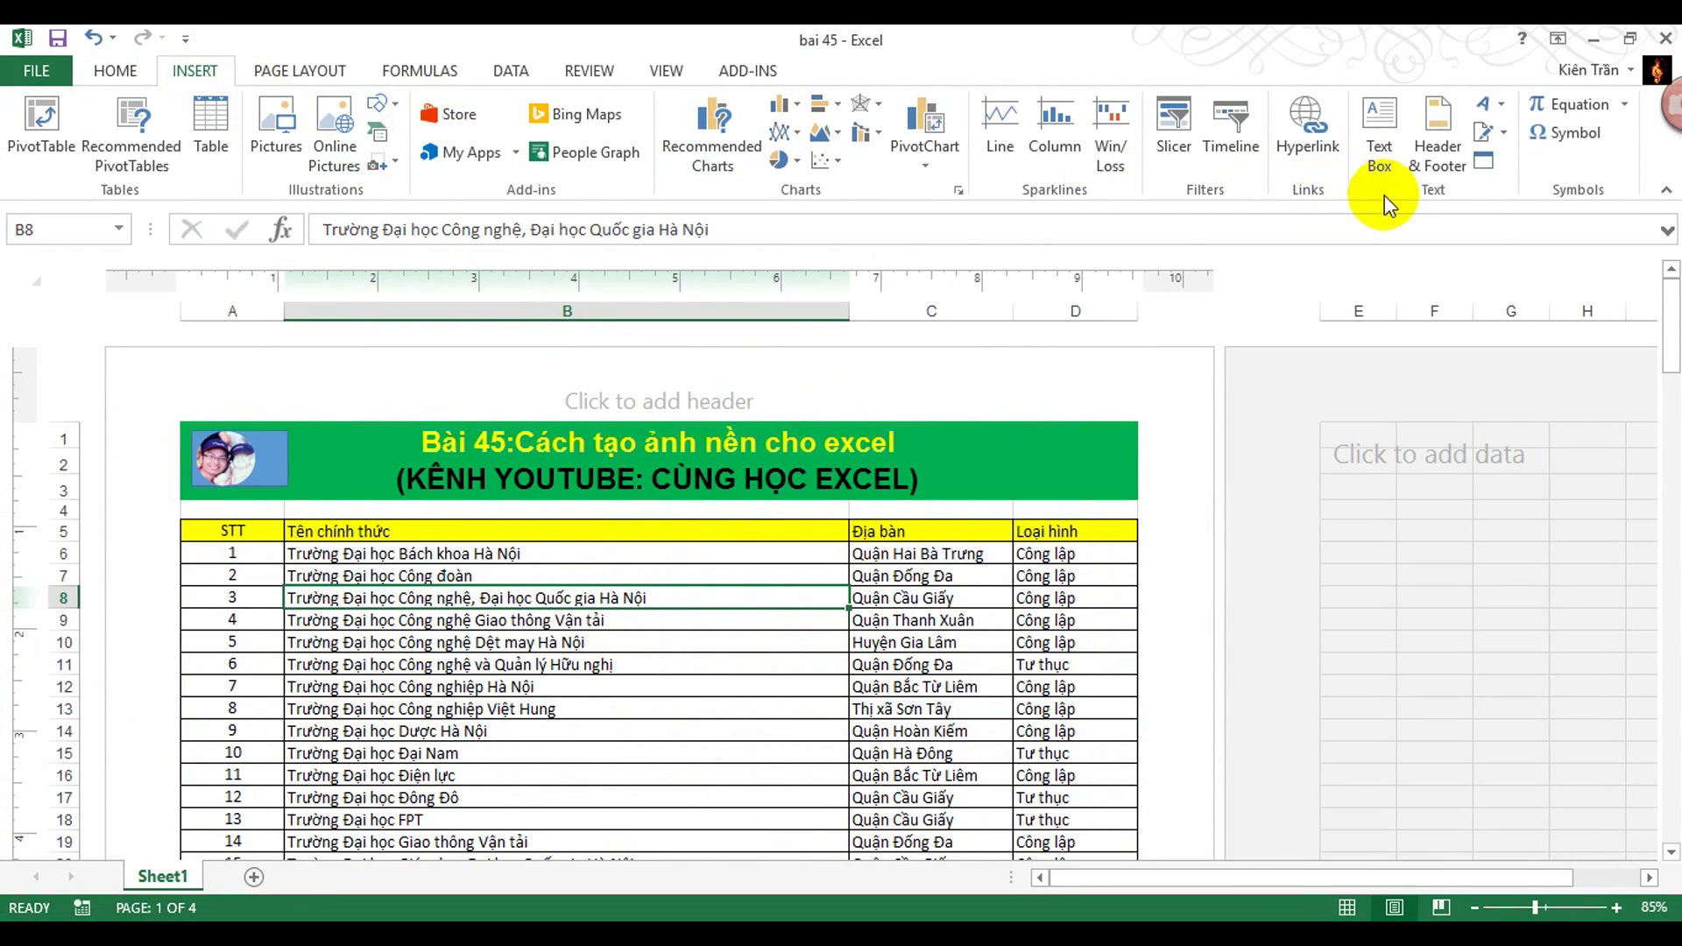
pyautogui.click(1438, 145)
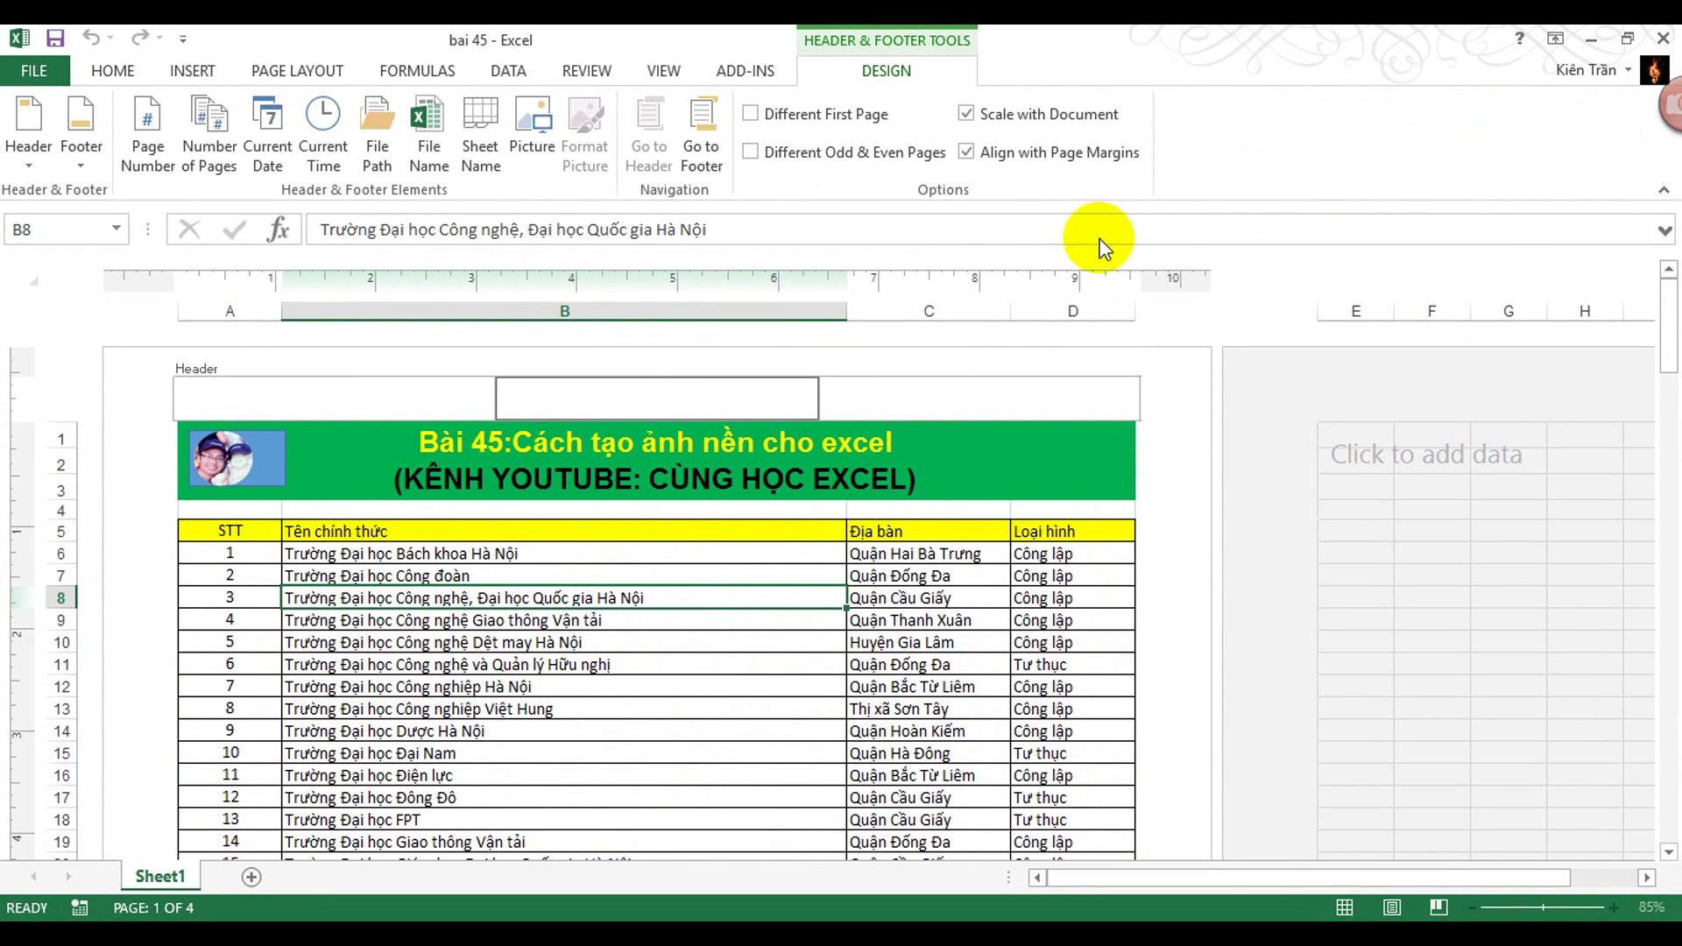
pyautogui.click(541, 141)
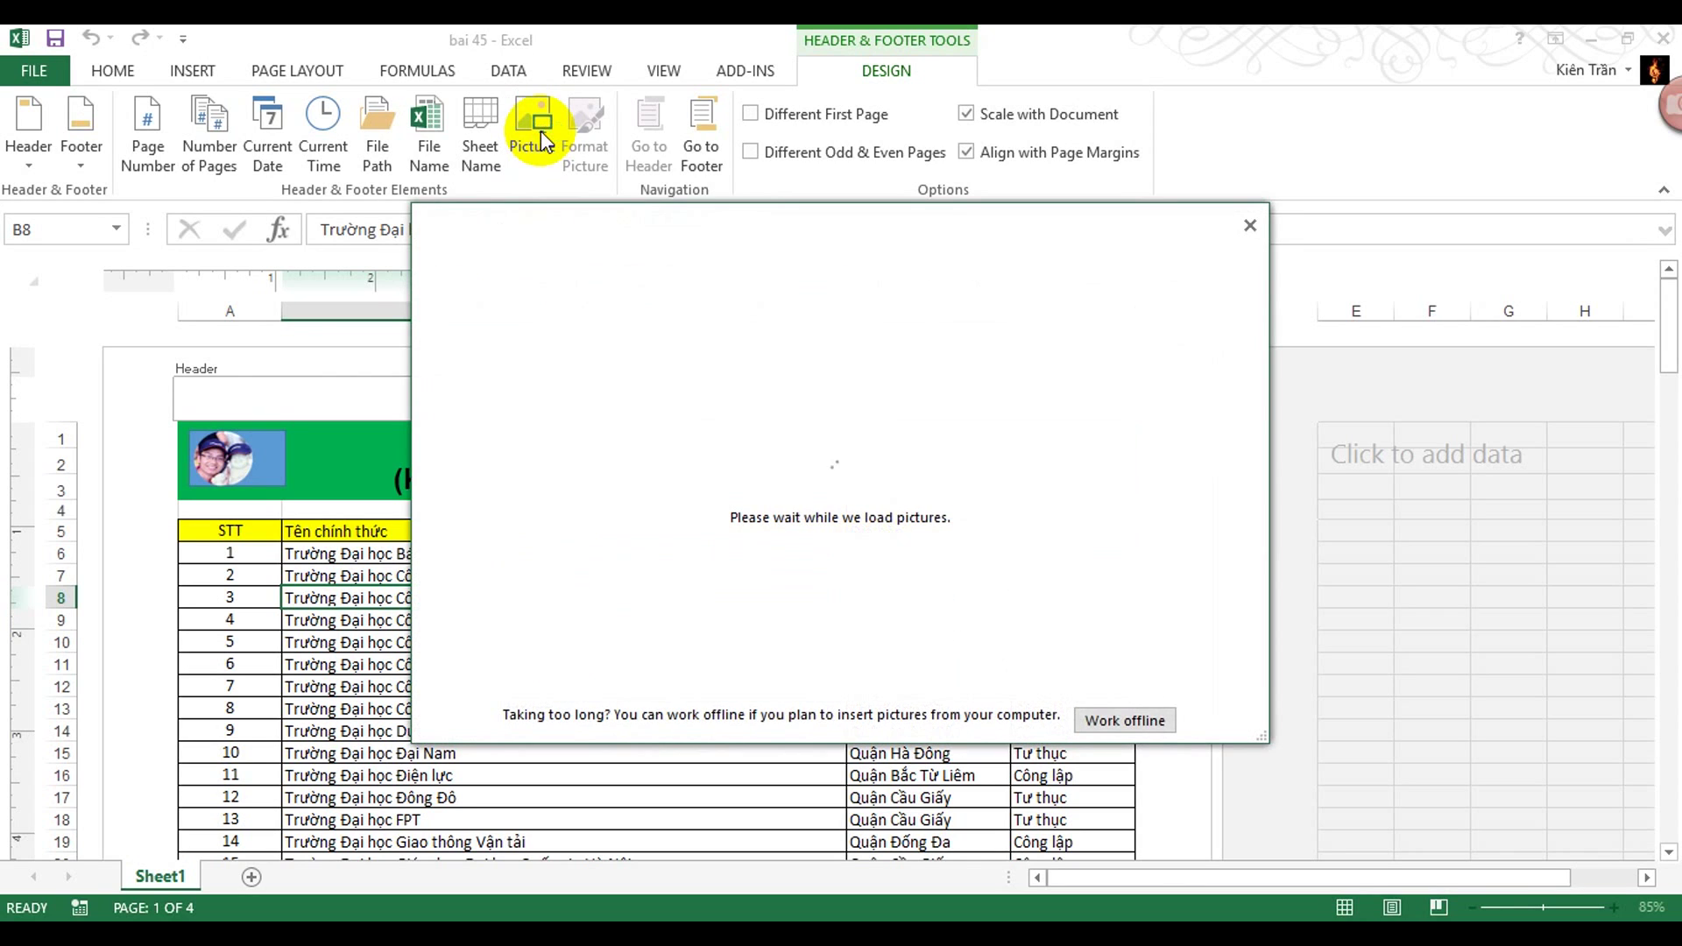
# Step: Insert the eiffel-tower-wallpaper-18 JPG from the computer into the header and exit header editing
pyautogui.click(1153, 724)
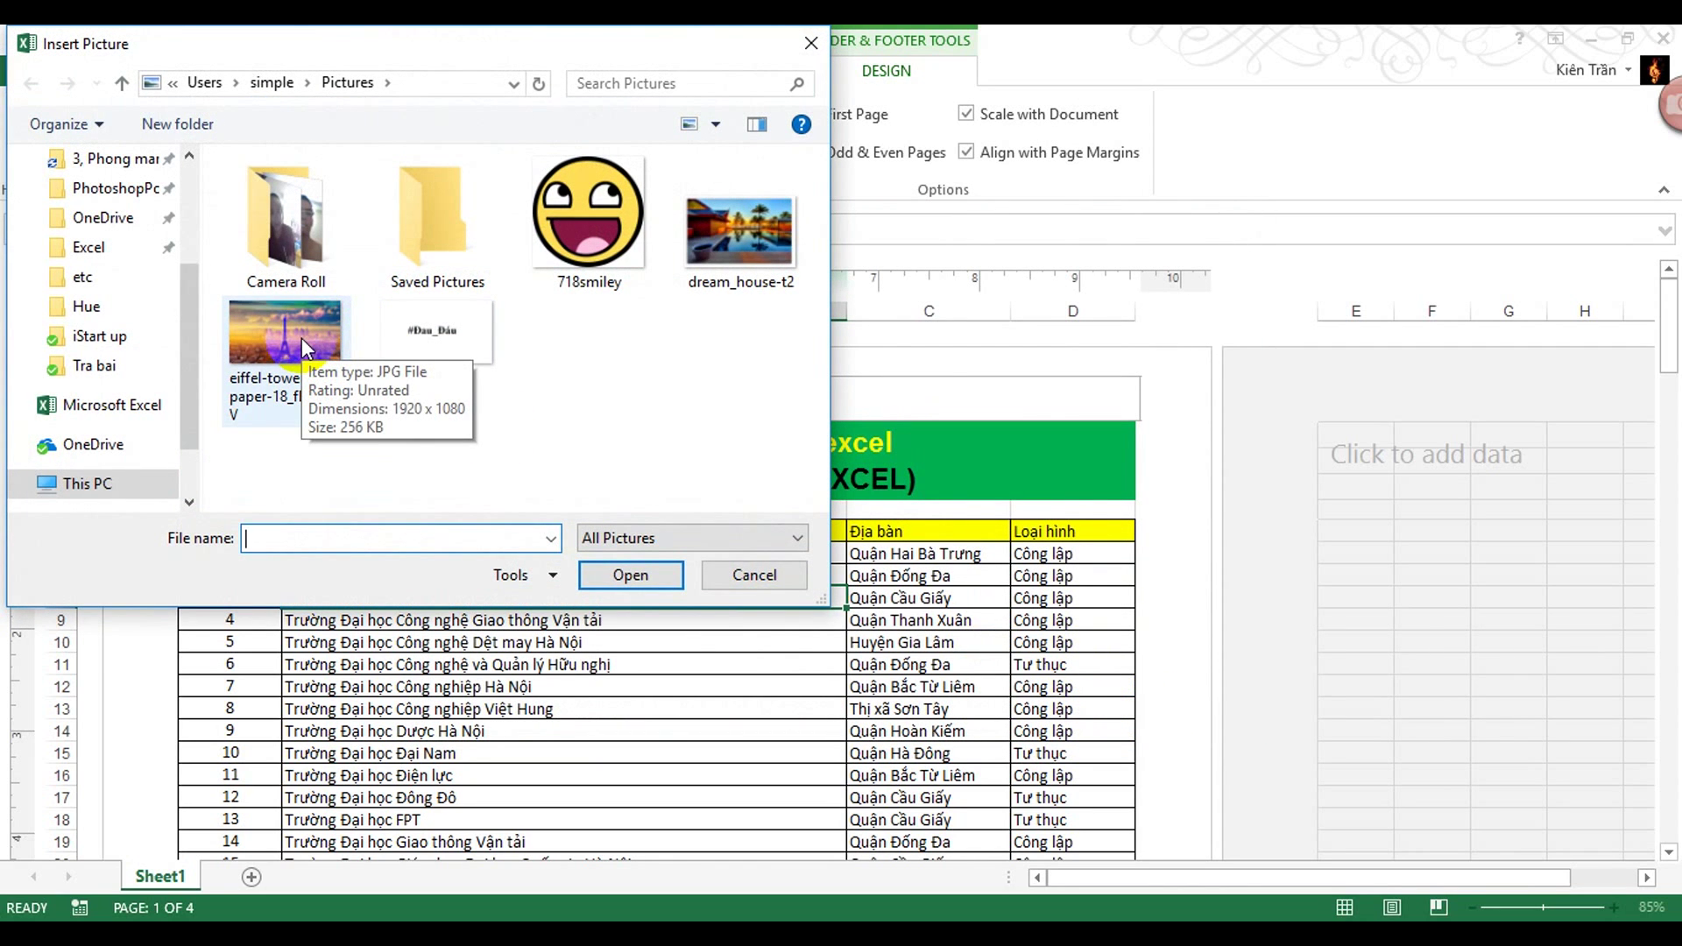
pyautogui.doubleClick(302, 346)
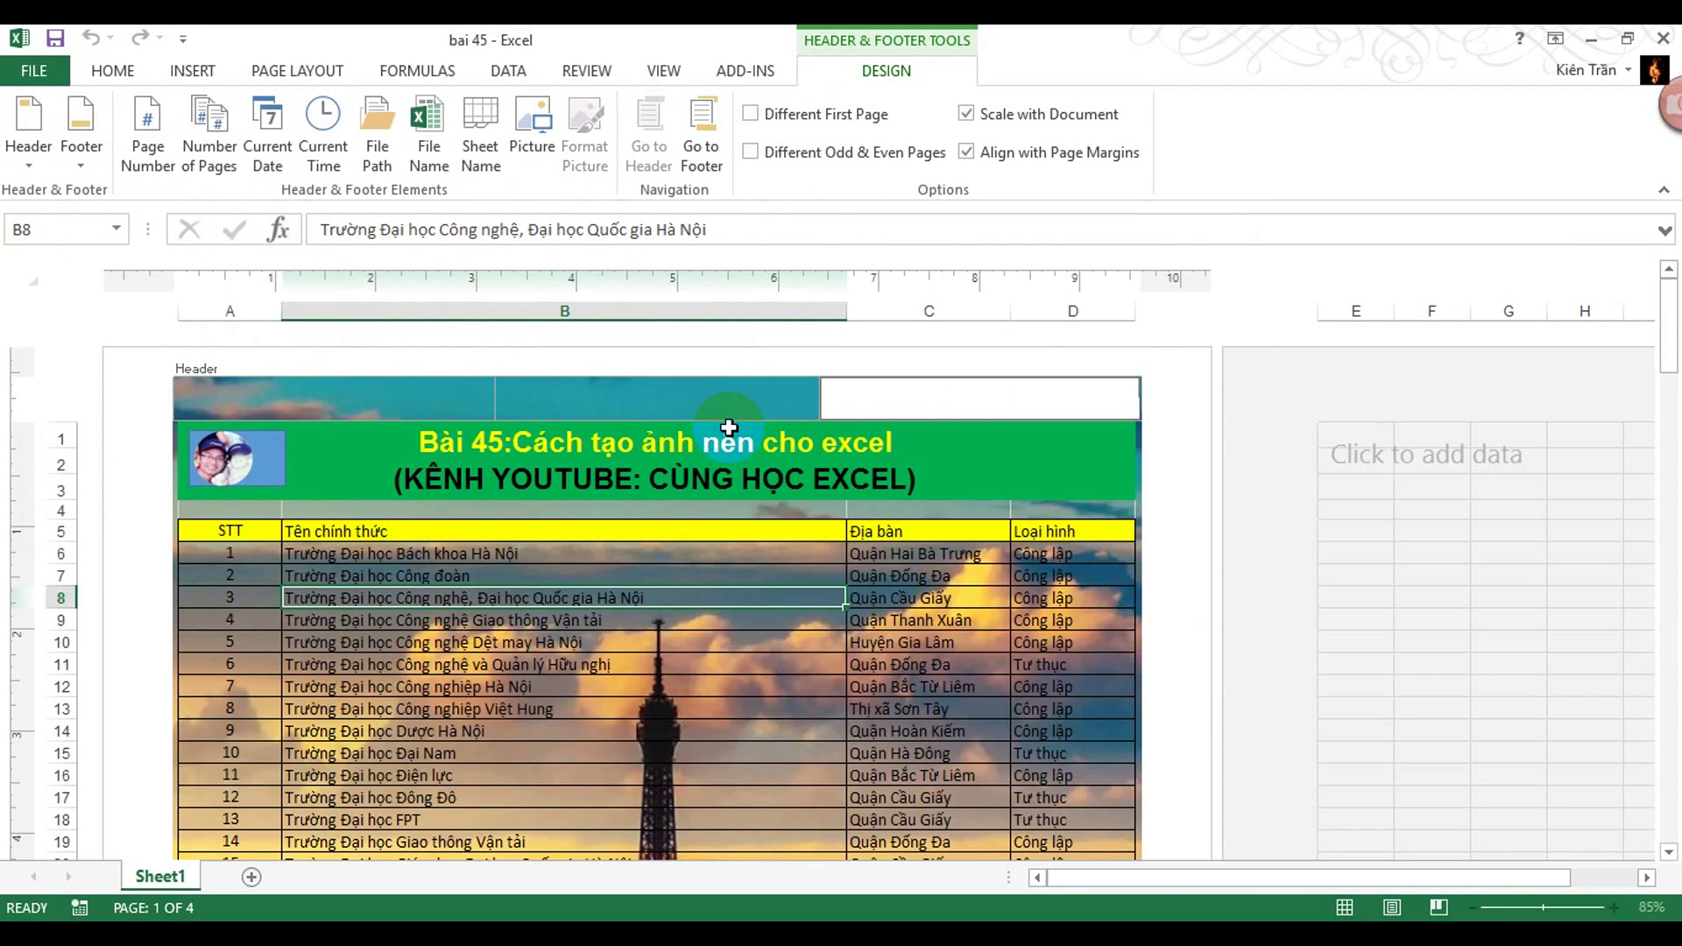
pyautogui.click(923, 601)
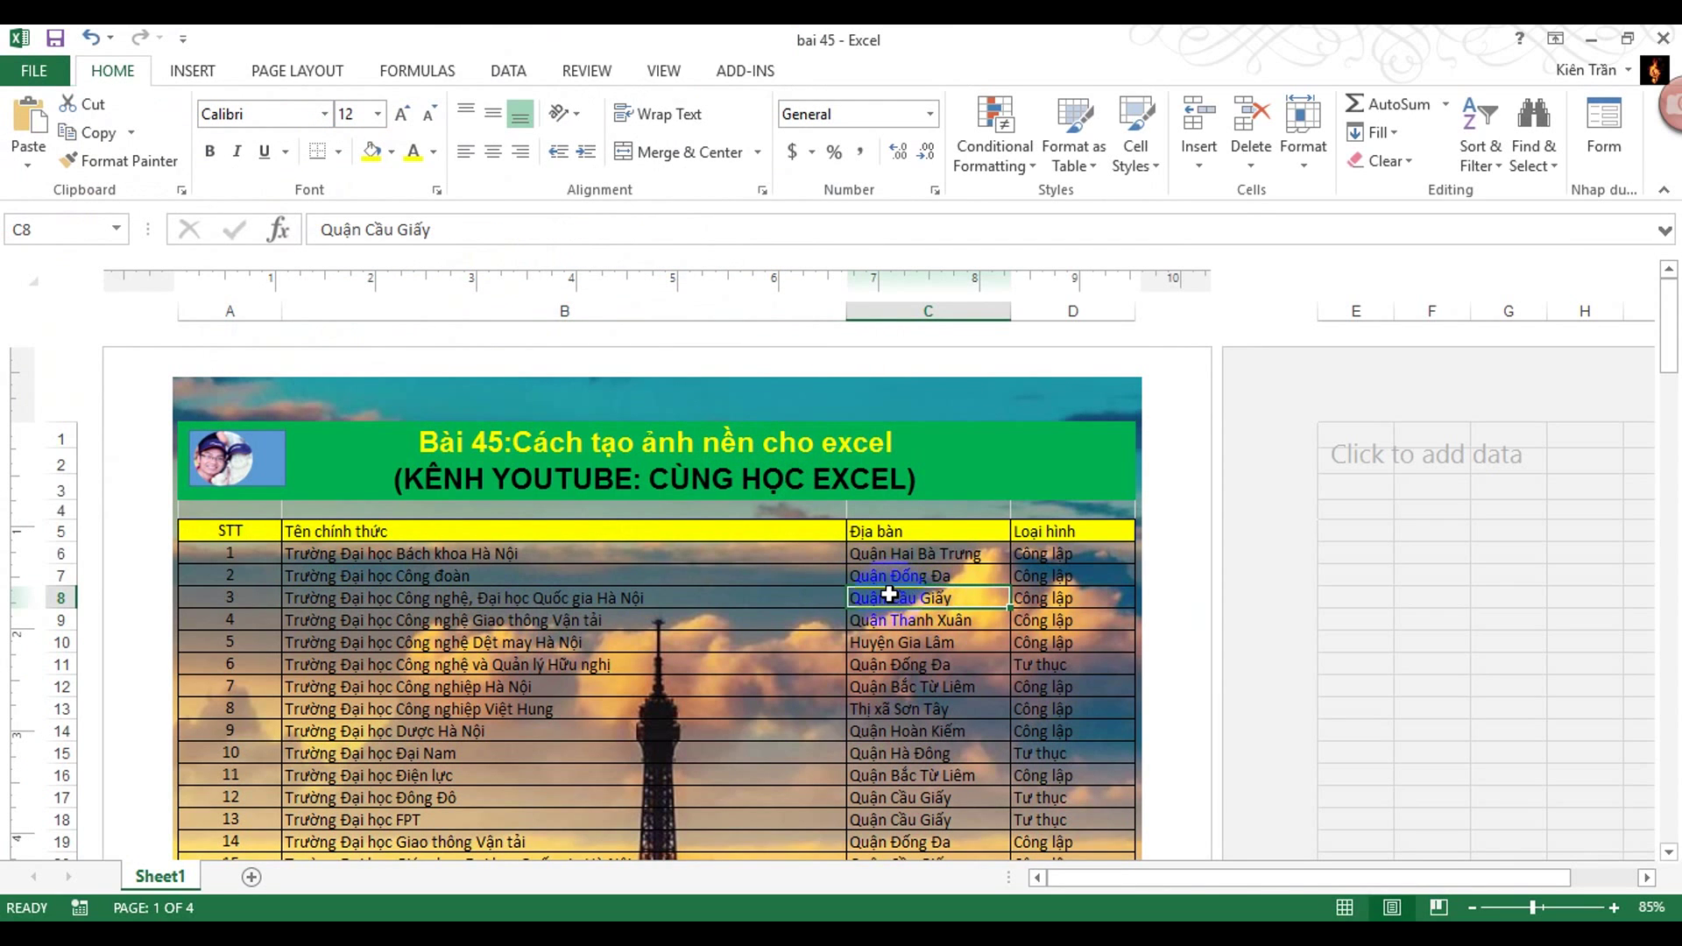
pyautogui.scroll(-2, 834, 587)
pyautogui.scroll(-2, 833, 588)
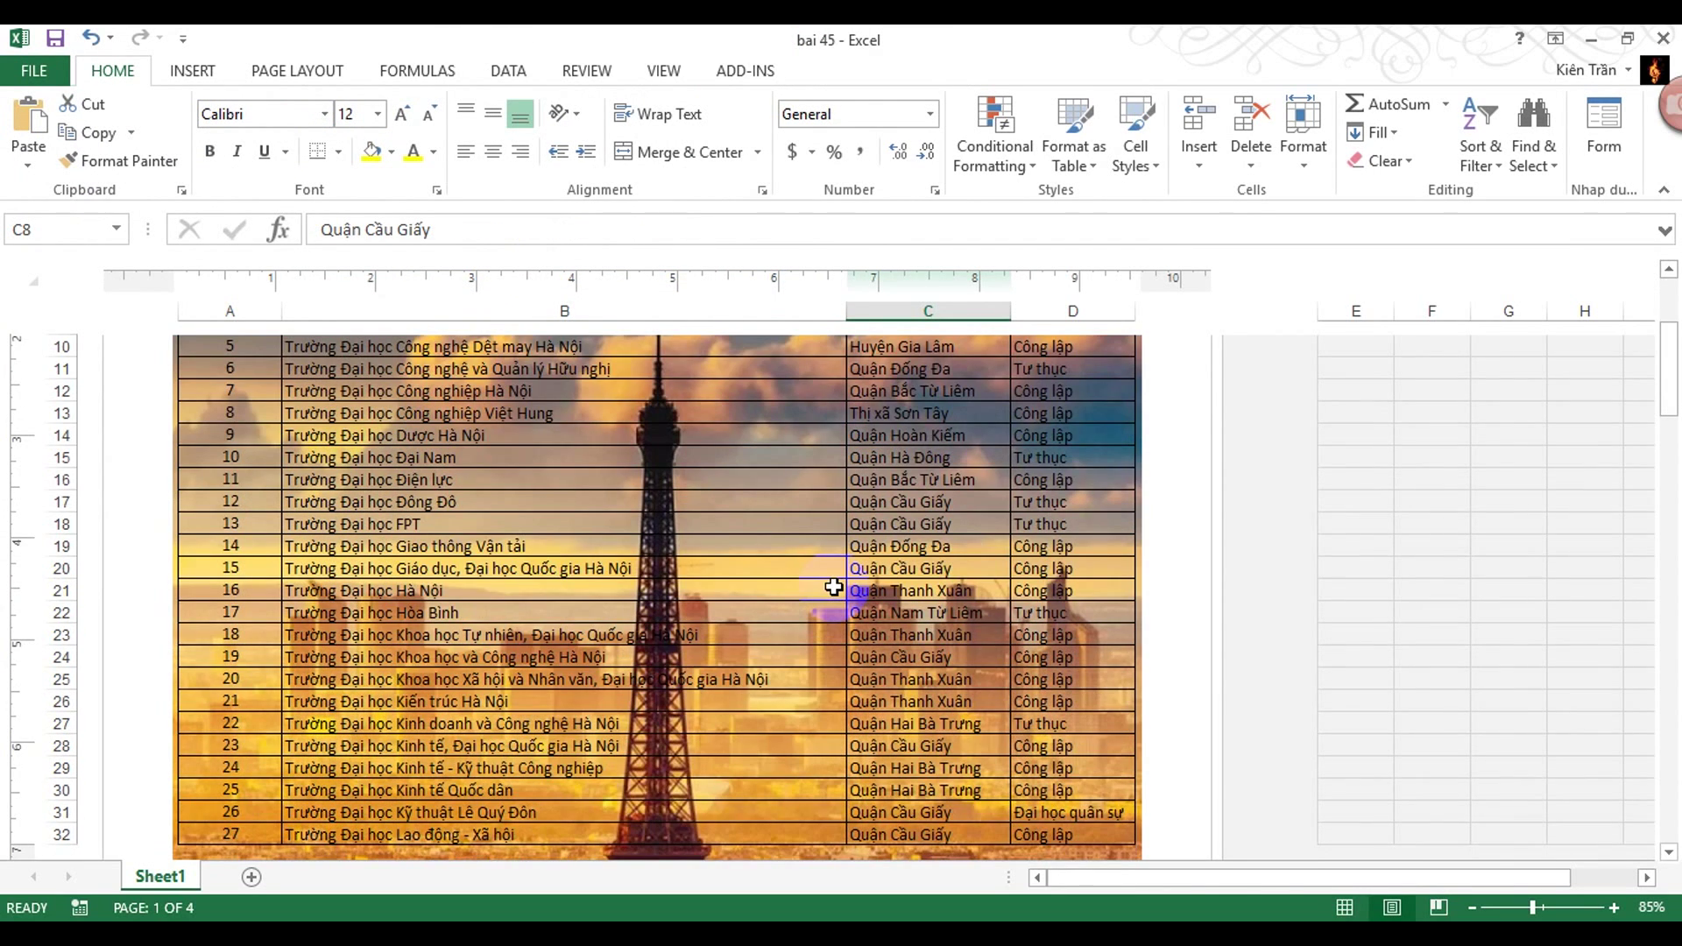
pyautogui.scroll(1, 833, 587)
pyautogui.scroll(1, 701, 563)
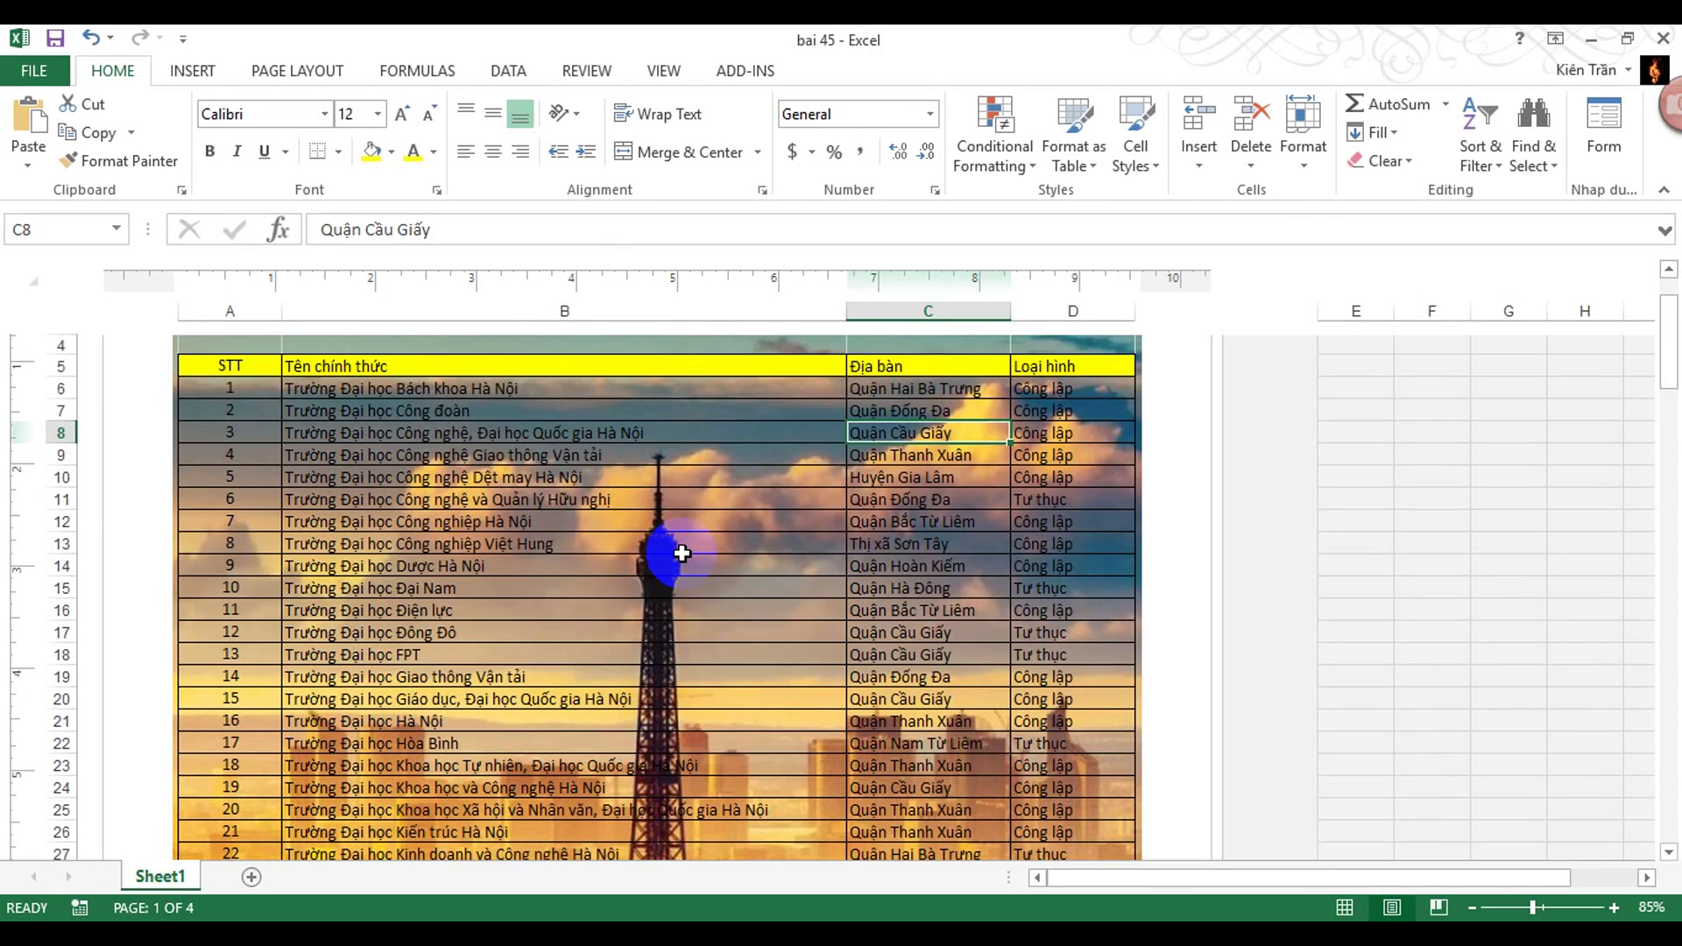
pyautogui.scroll(-1, 667, 587)
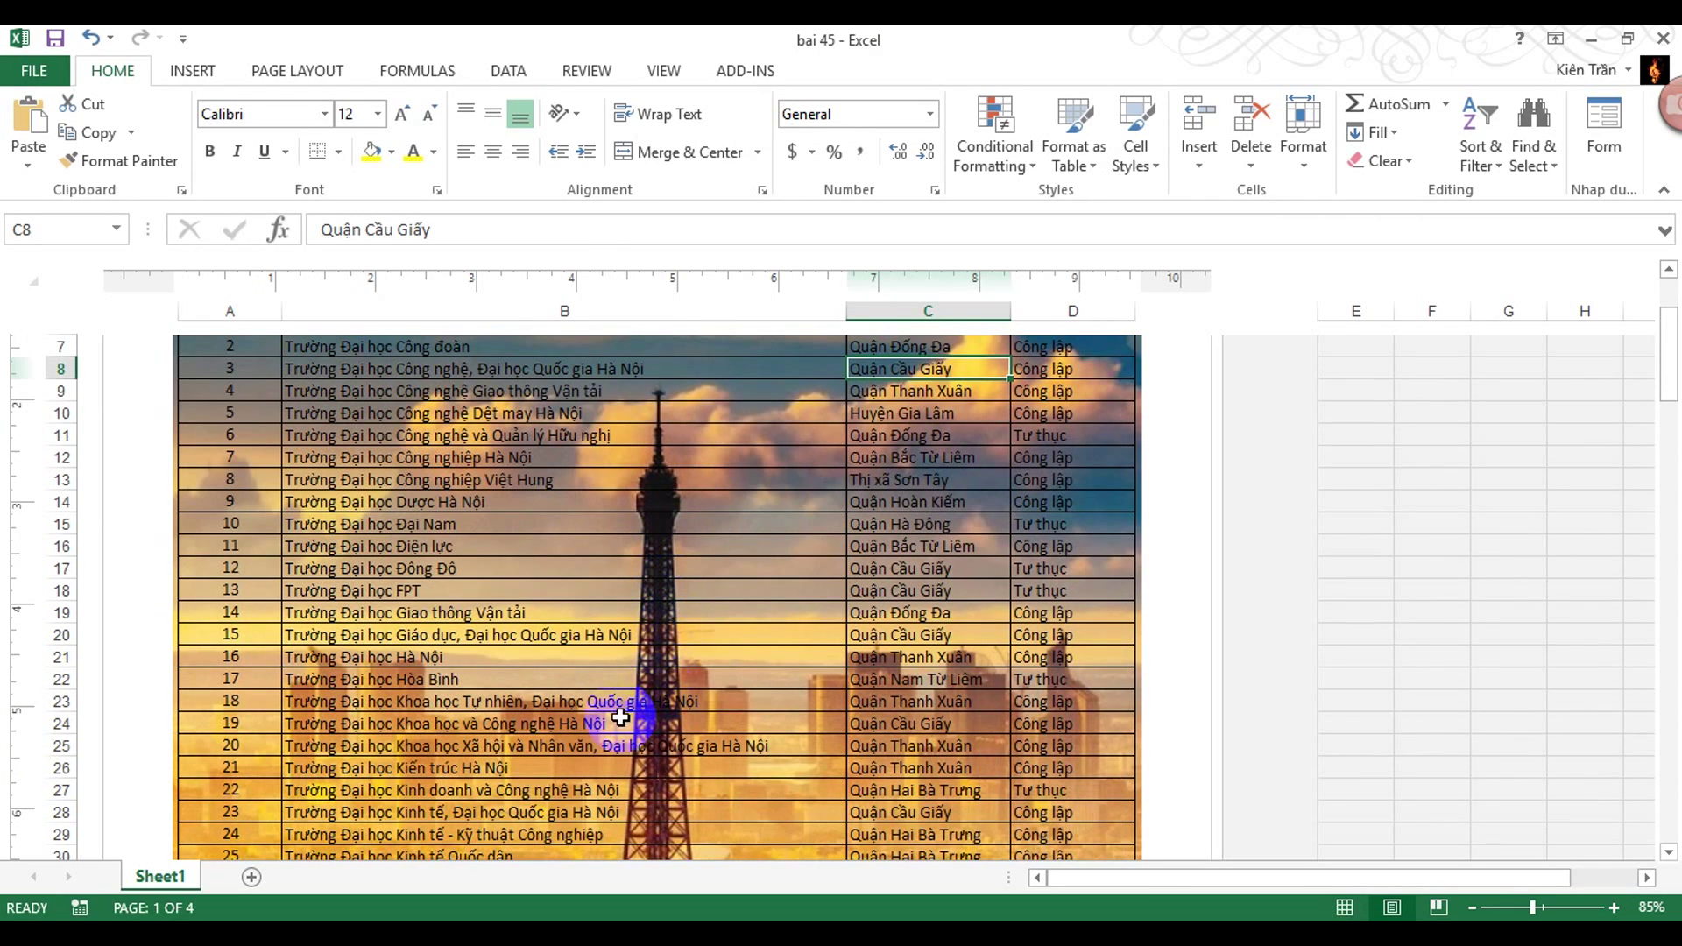
pyautogui.moveTo(226, 701); pyautogui.dragTo(657, 701)
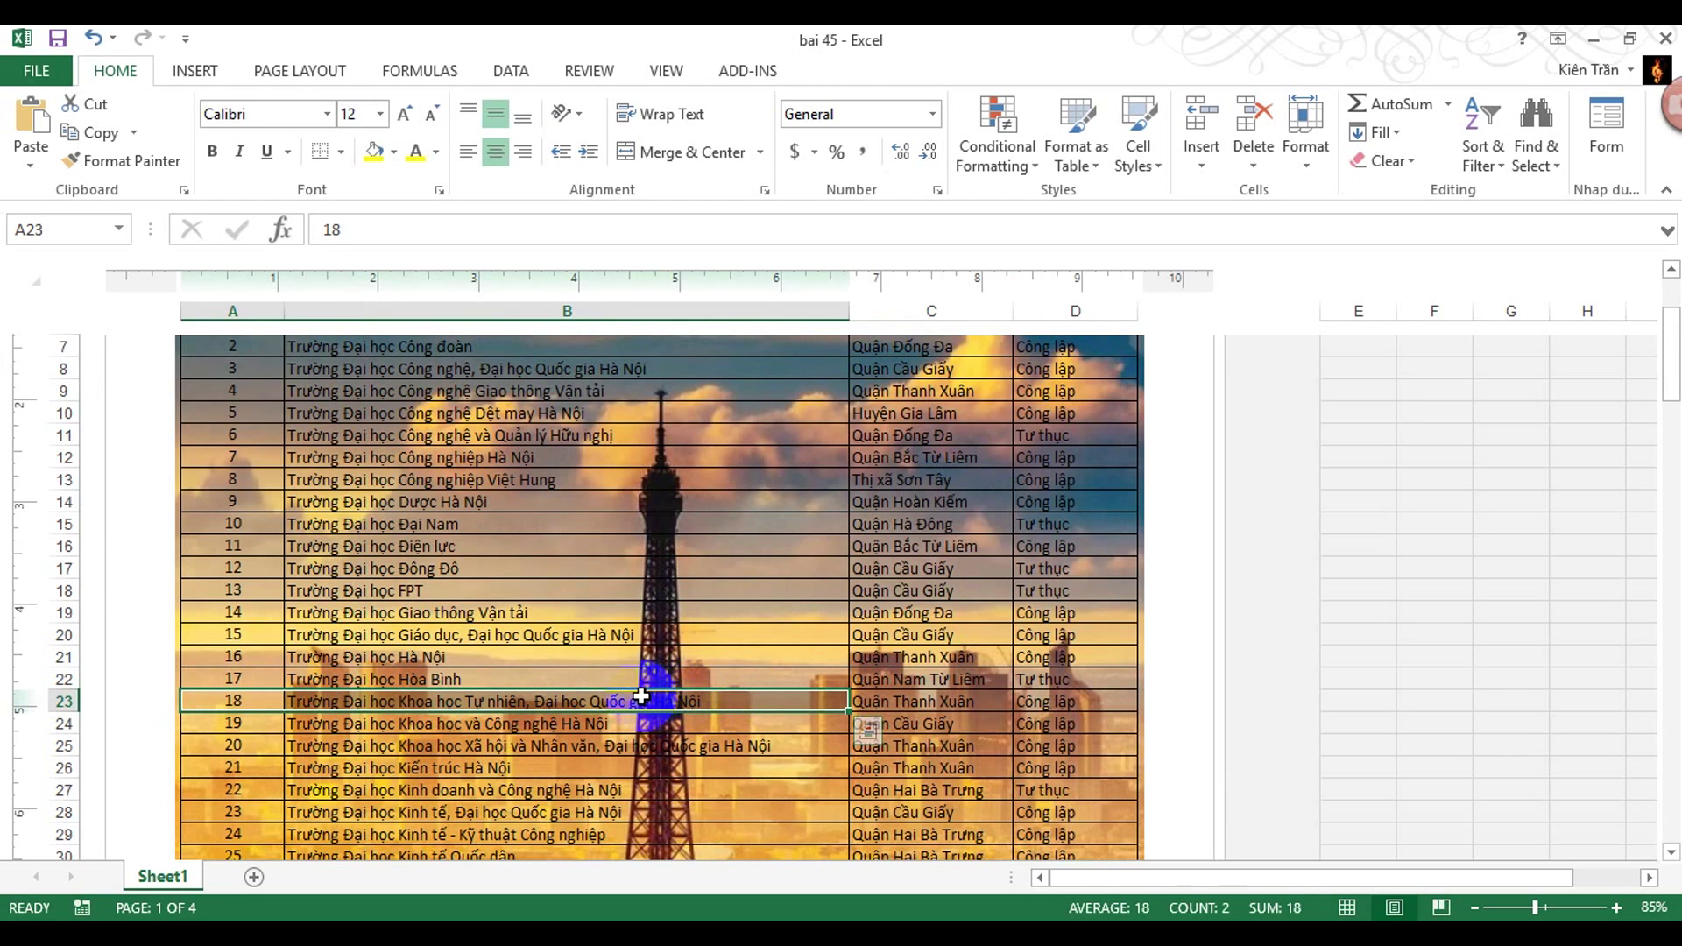
pyautogui.scroll(3, 680, 667)
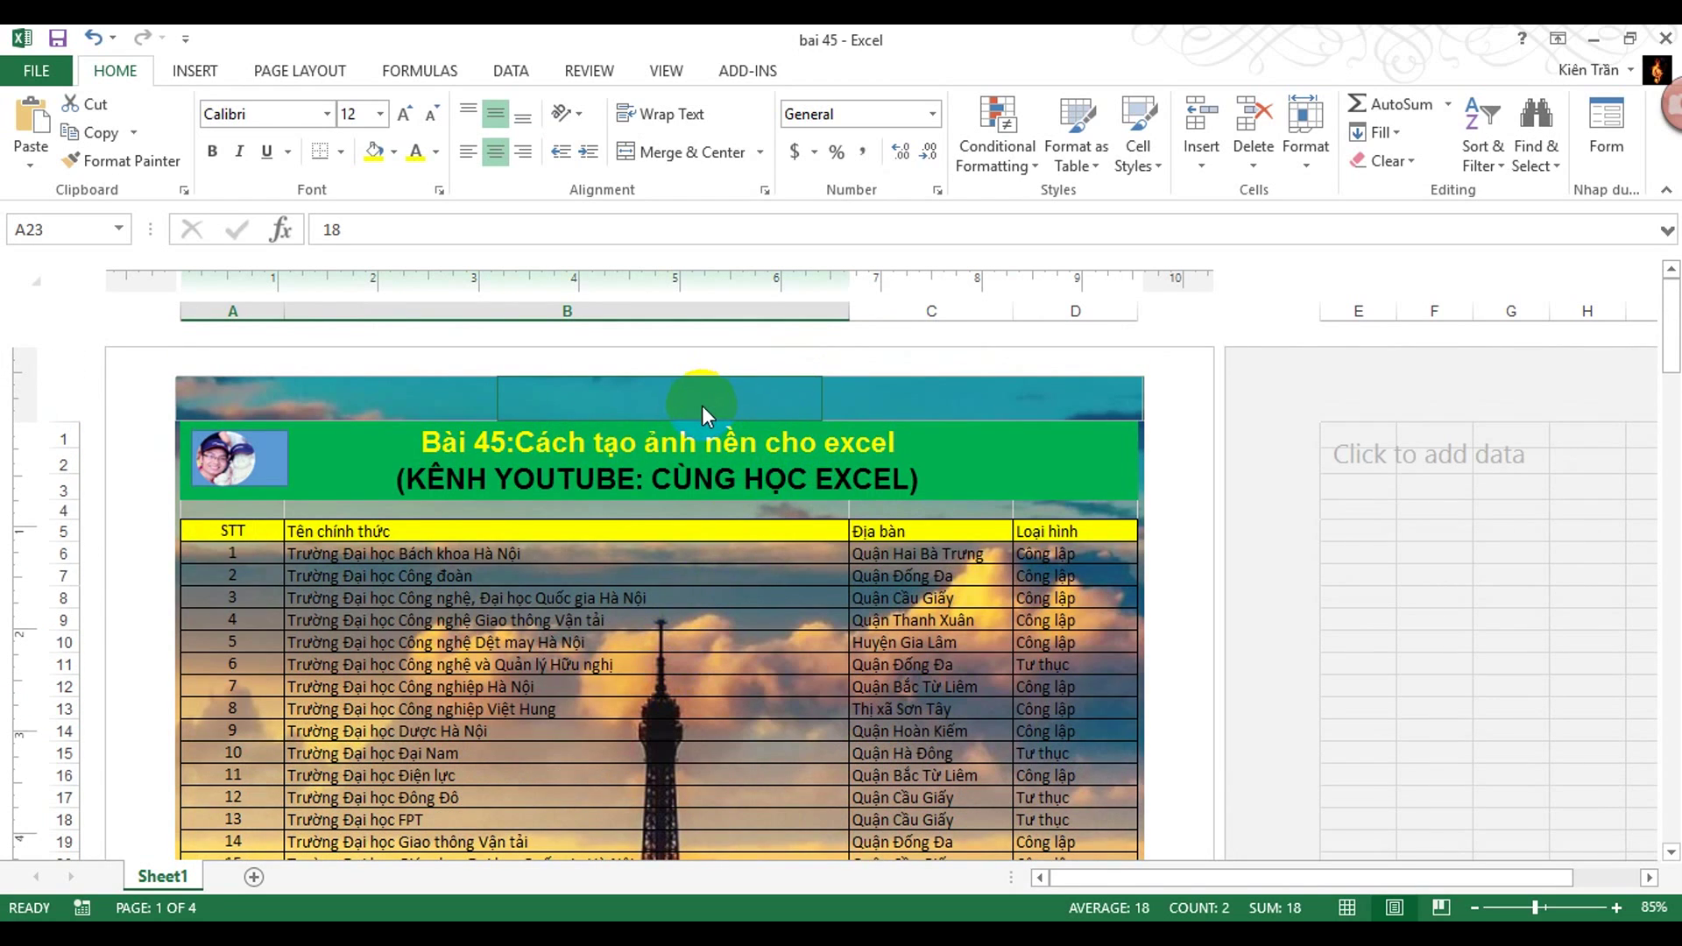
# Step: Recolour the header's Eiffel Tower picture to Washout (85% brightness, 15% contrast)
pyautogui.click(191, 75)
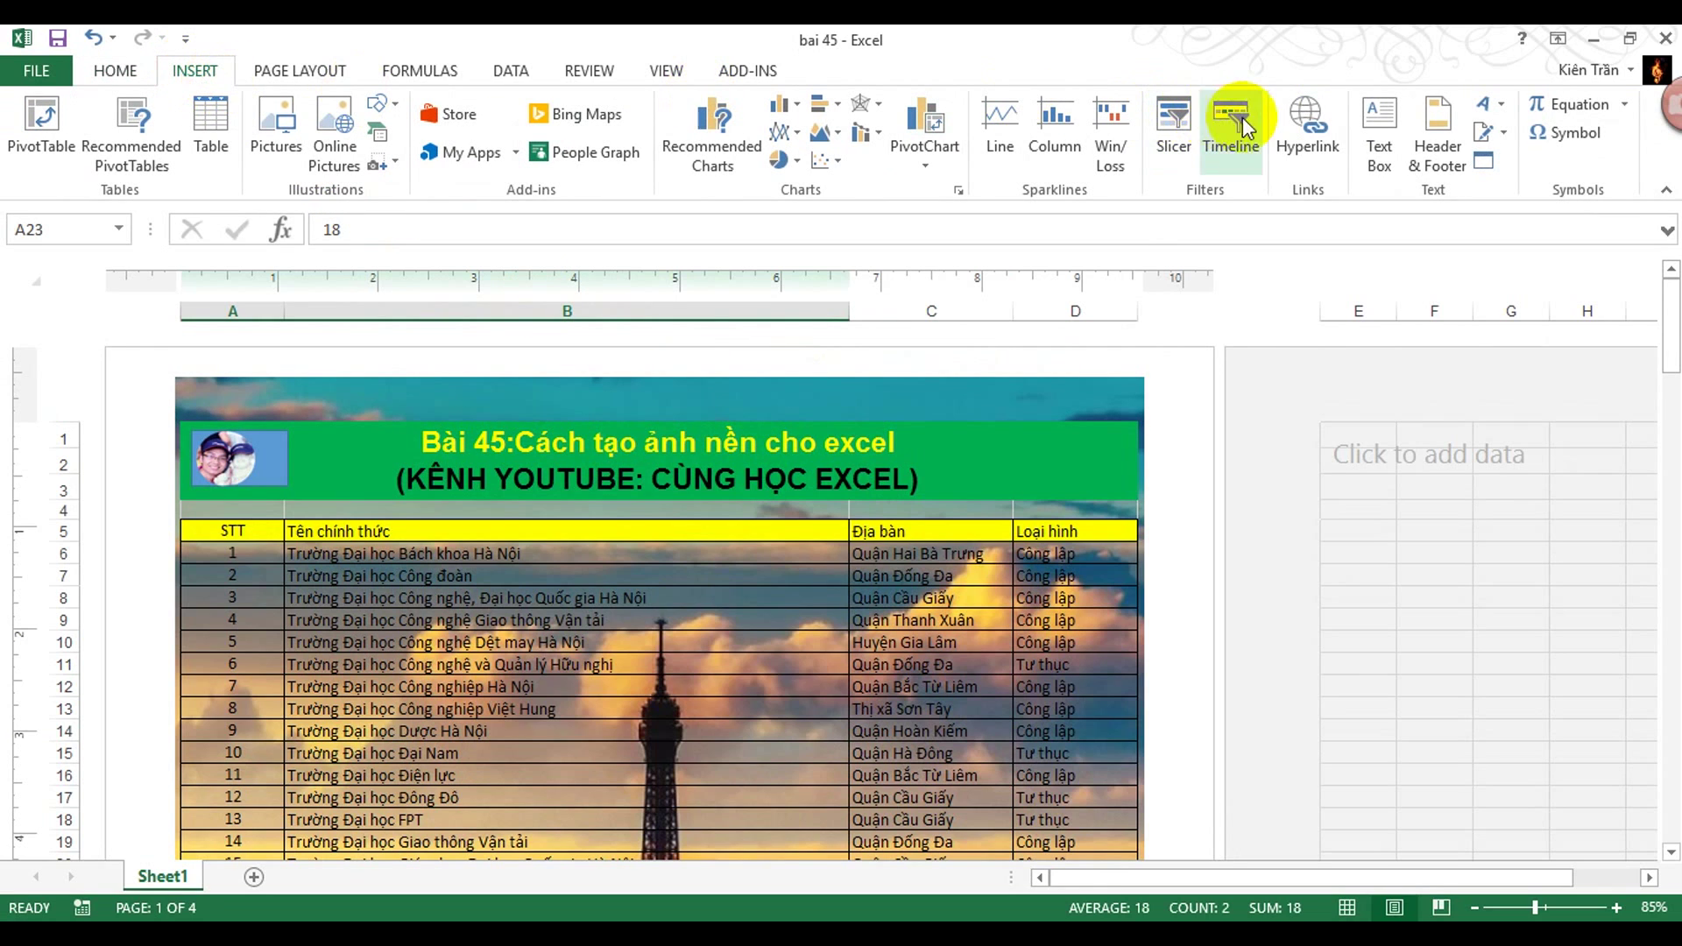
pyautogui.click(1437, 131)
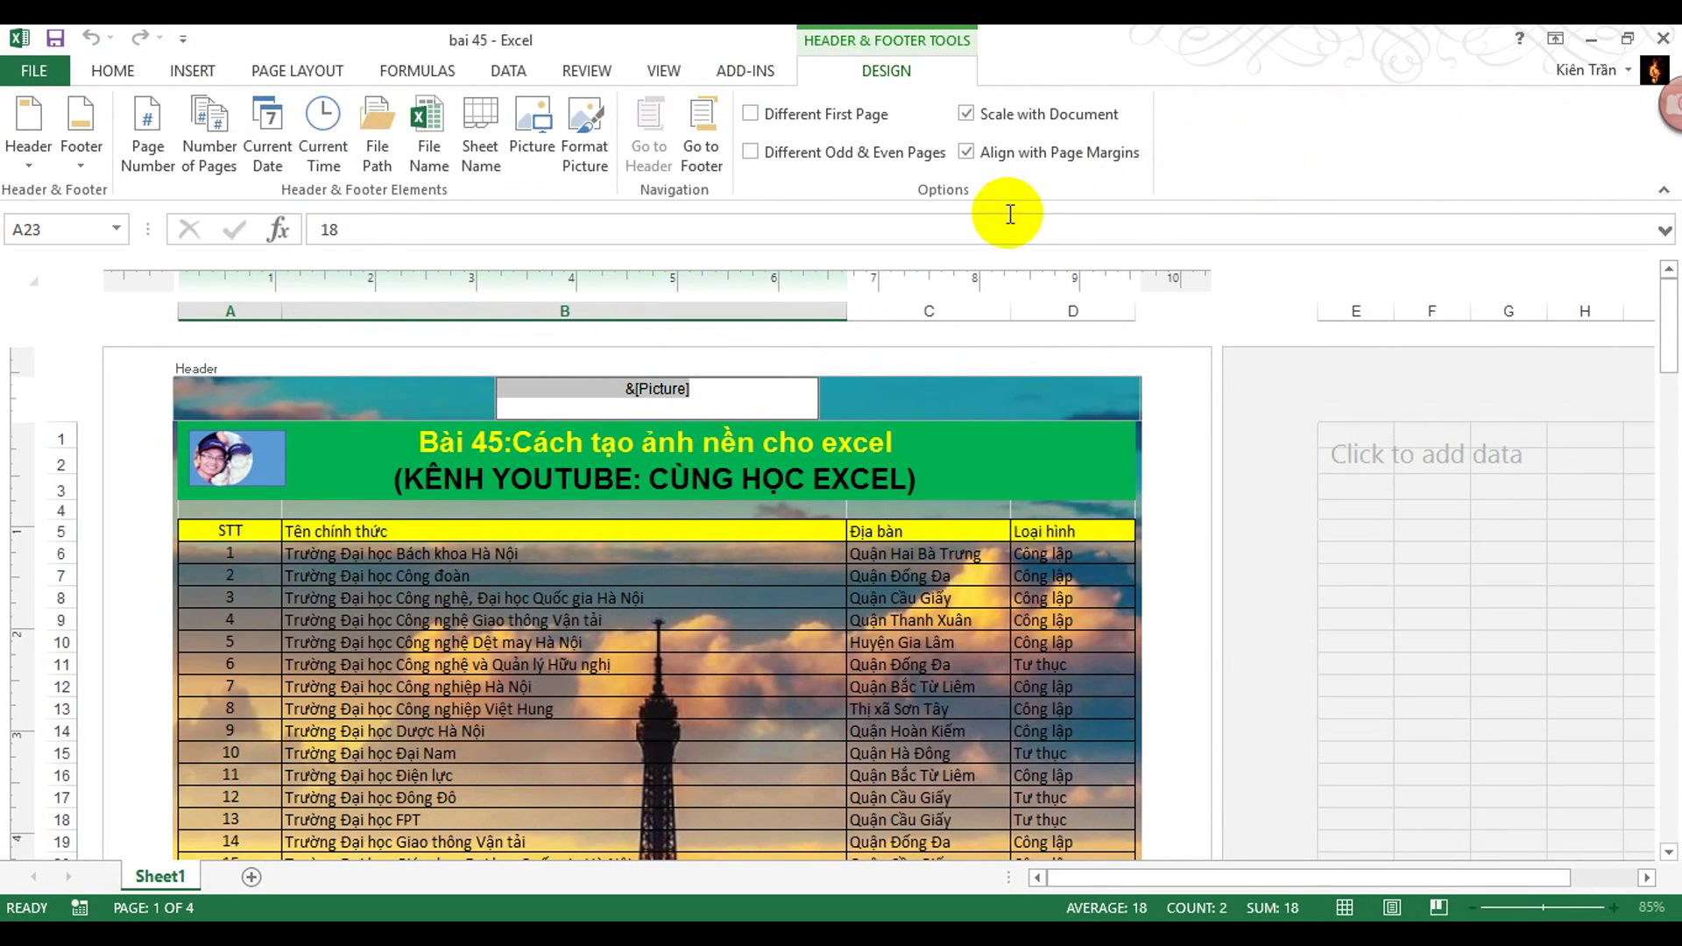
pyautogui.click(599, 128)
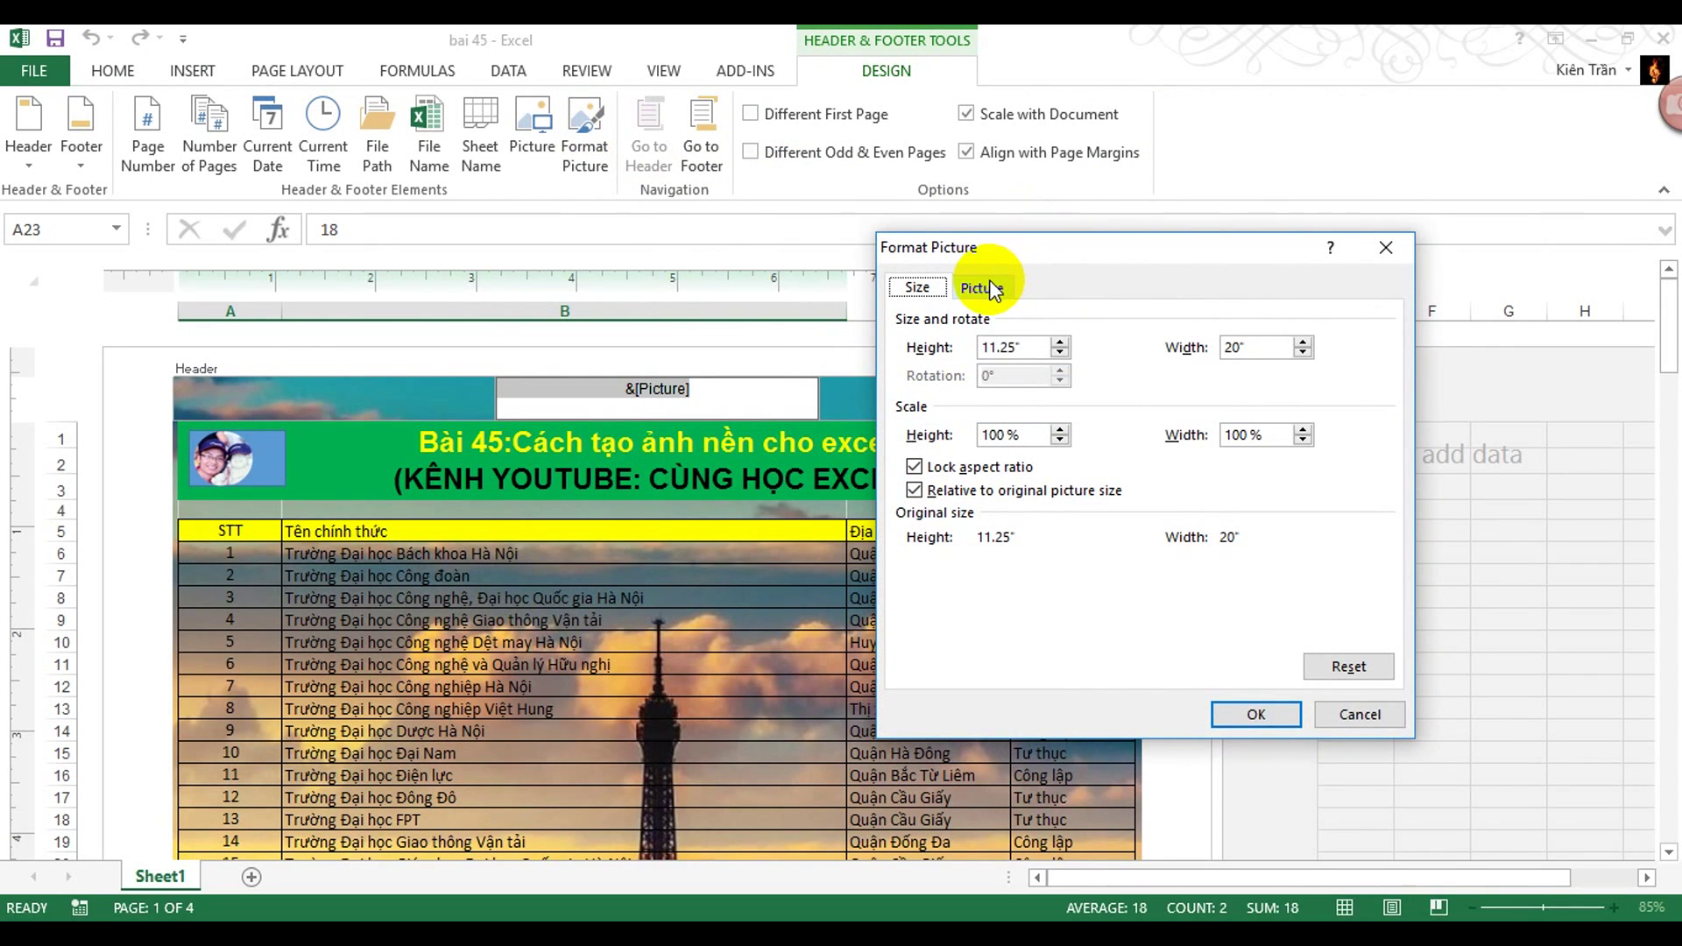
pyautogui.click(987, 287)
pyautogui.click(1147, 435)
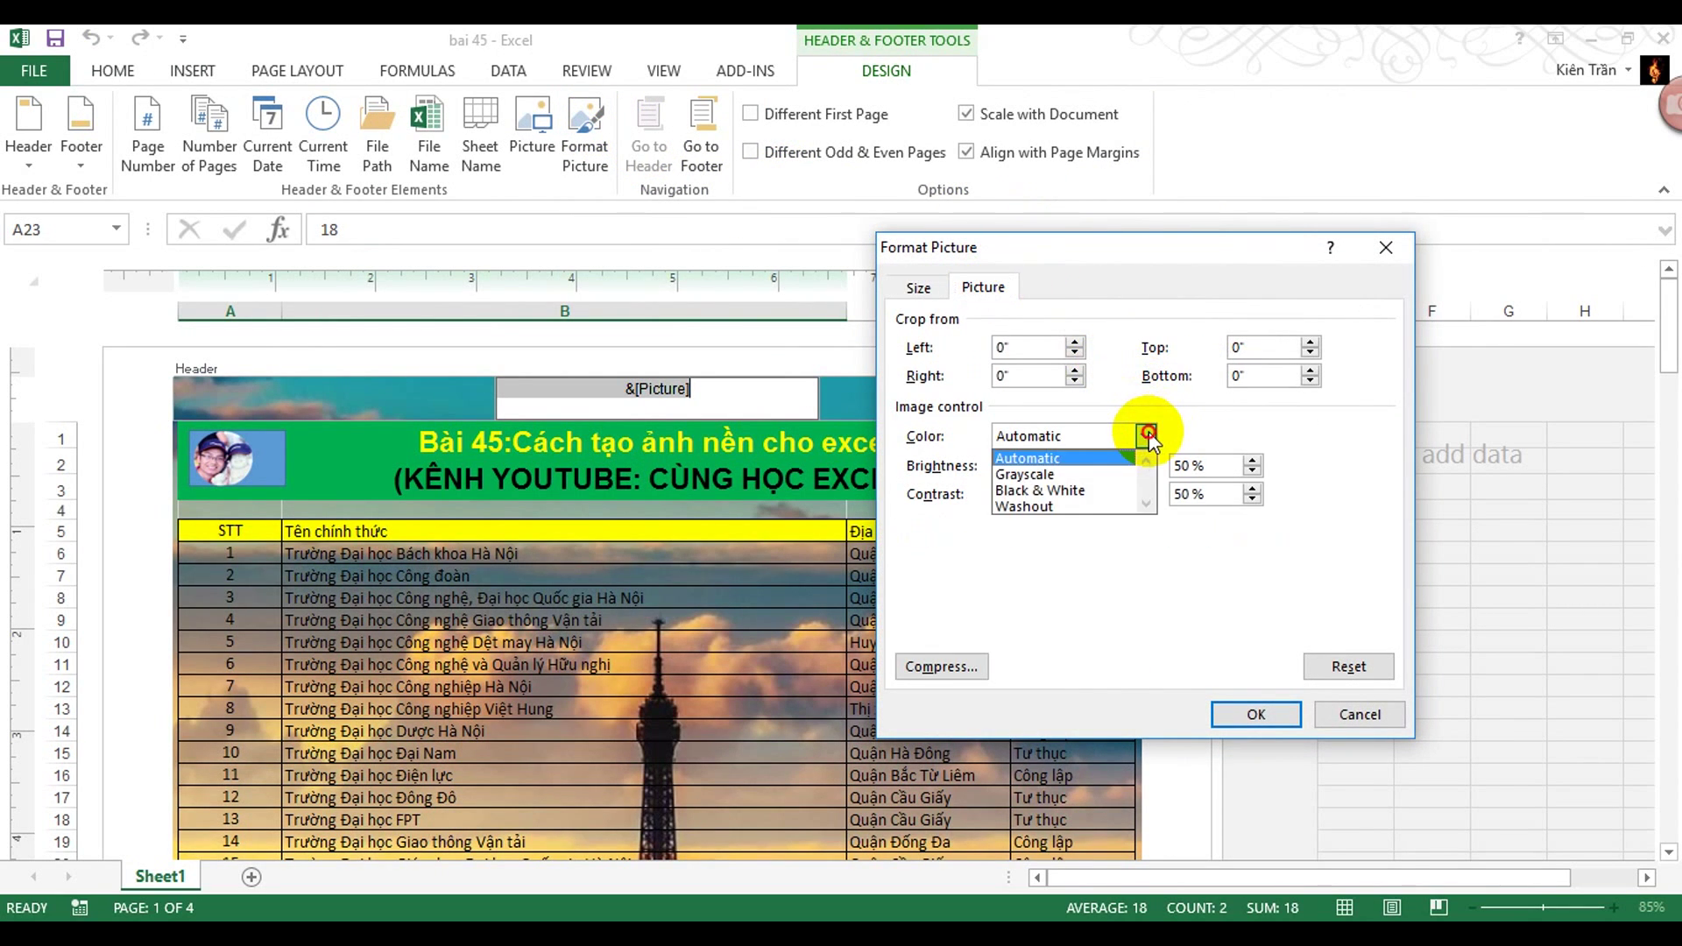
pyautogui.click(1049, 508)
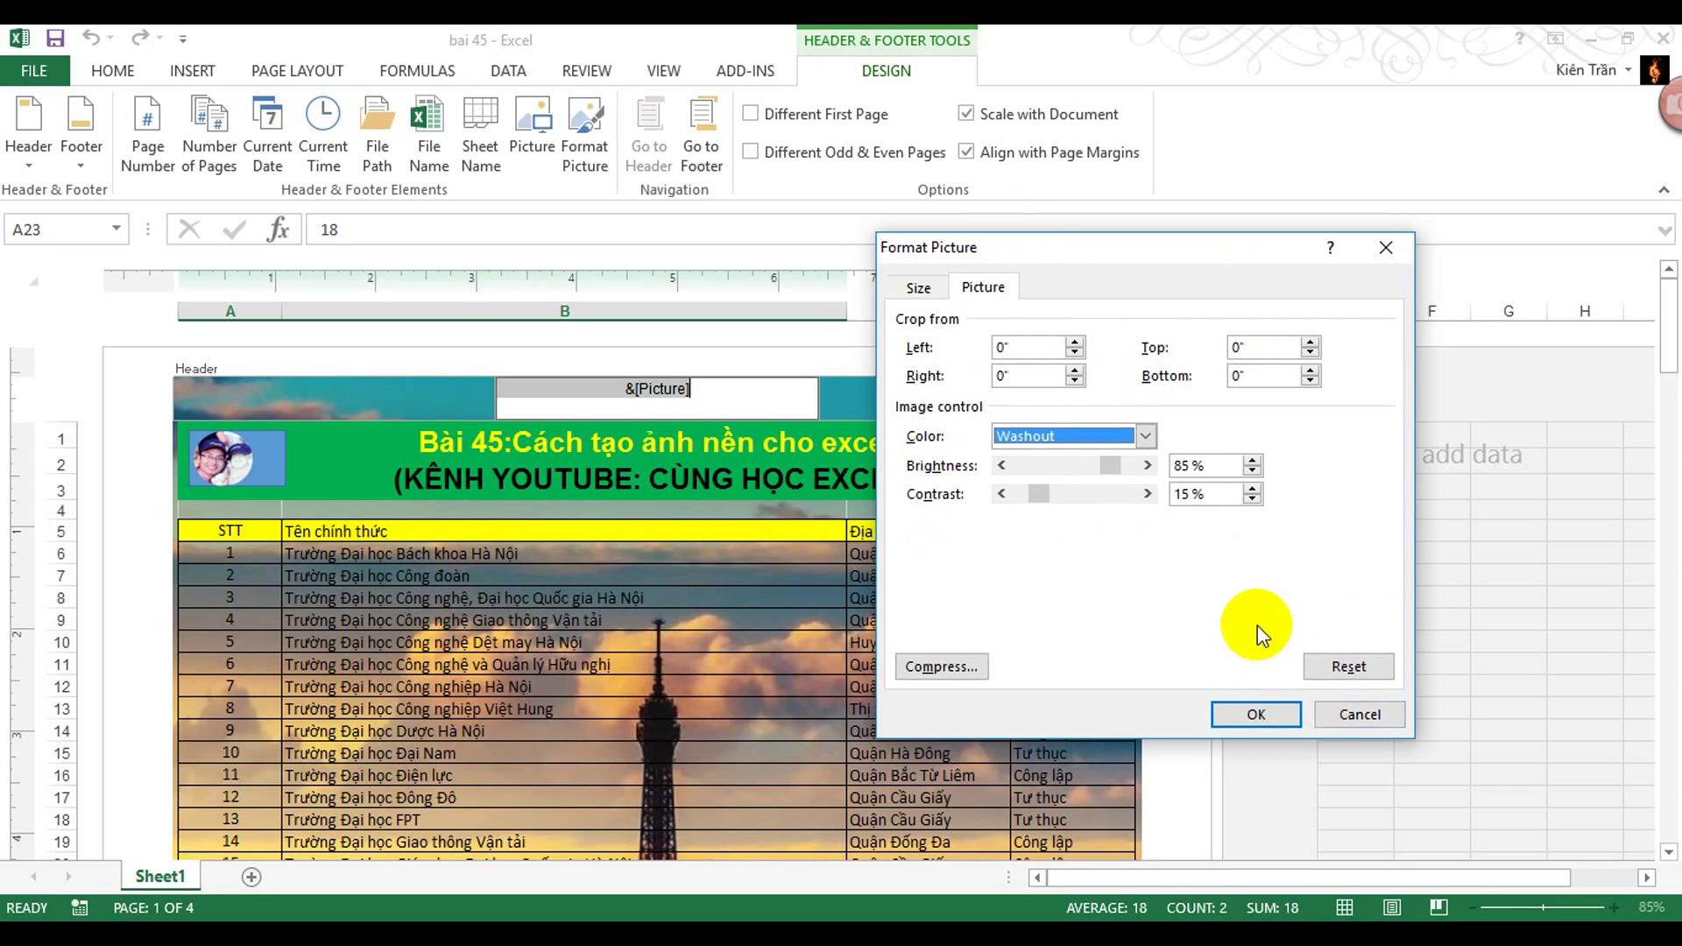
pyautogui.click(1257, 714)
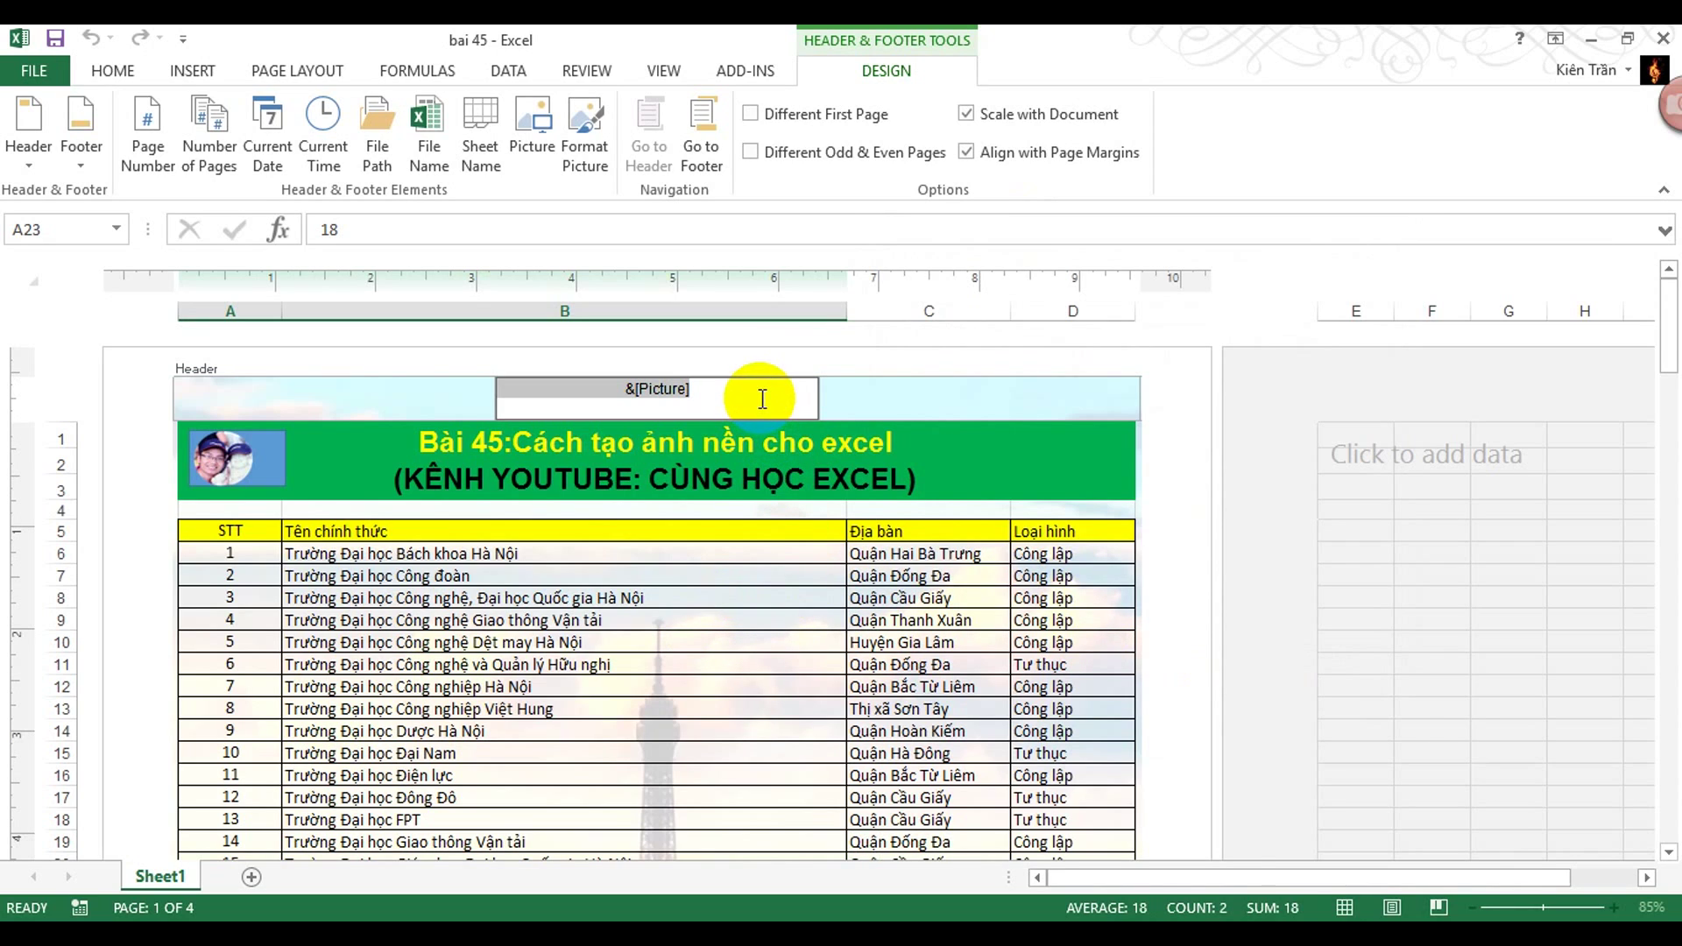
pyautogui.press('Tab')
# Step: Exit header editing to cell B7 and scroll through the page to check the faded background
pyautogui.click(749, 572)
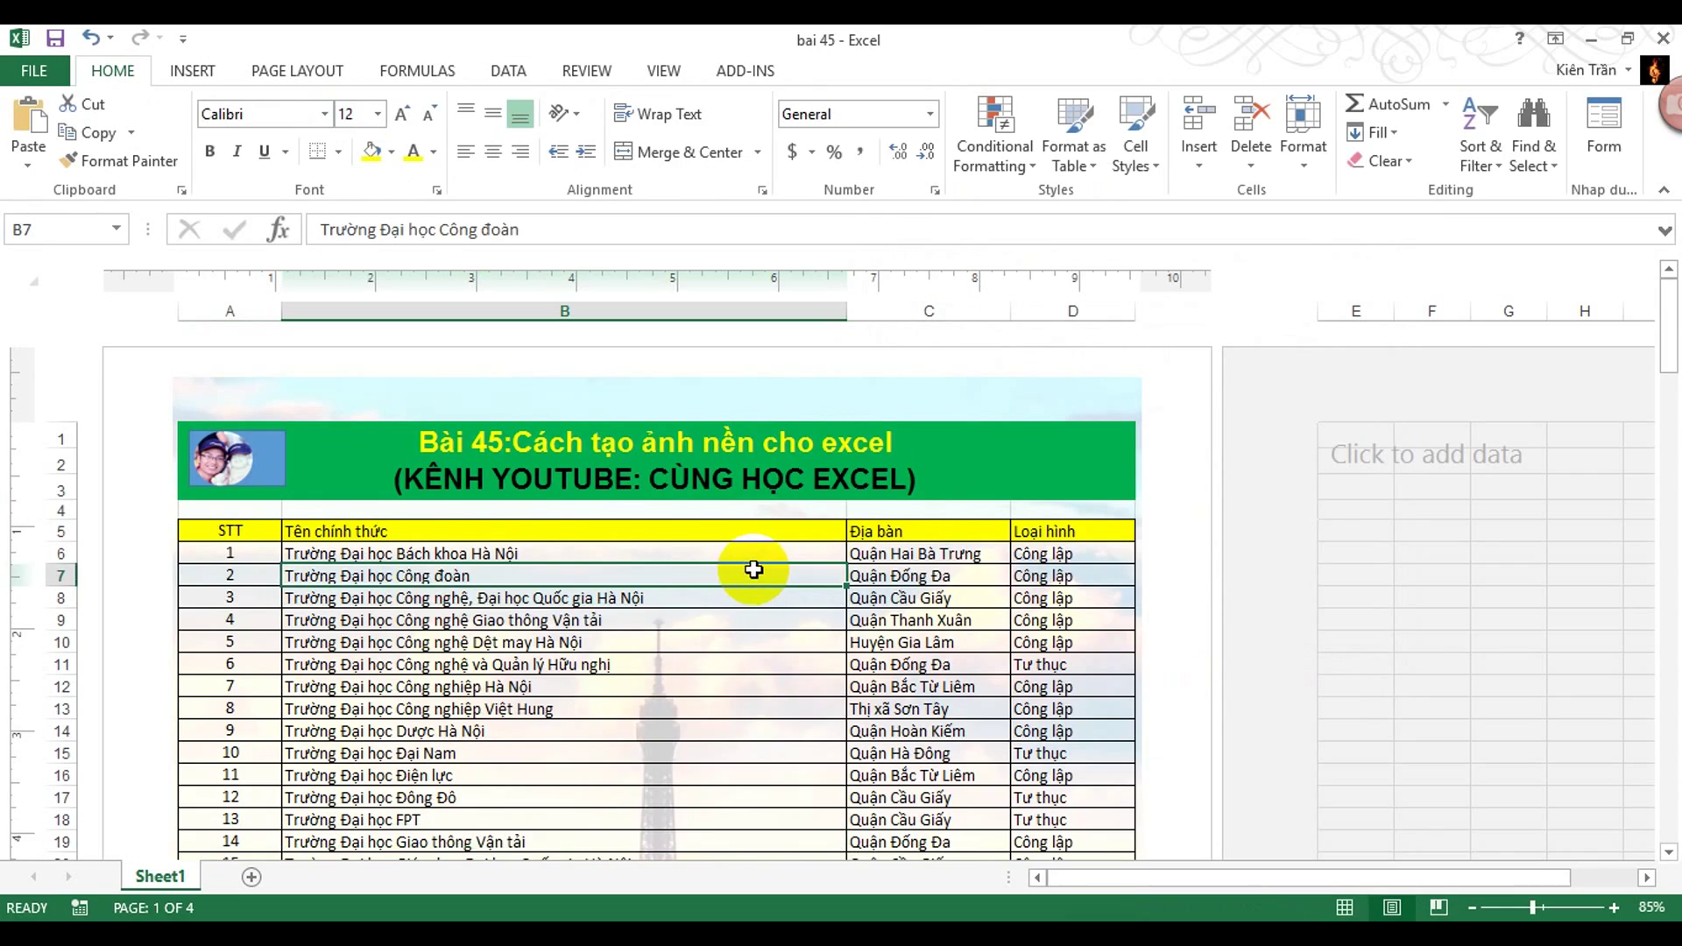
pyautogui.scroll(-3, 763, 568)
pyautogui.keyDown('ctrl'); pyautogui.scroll(-1, 782, 560); pyautogui.keyUp('ctrl')
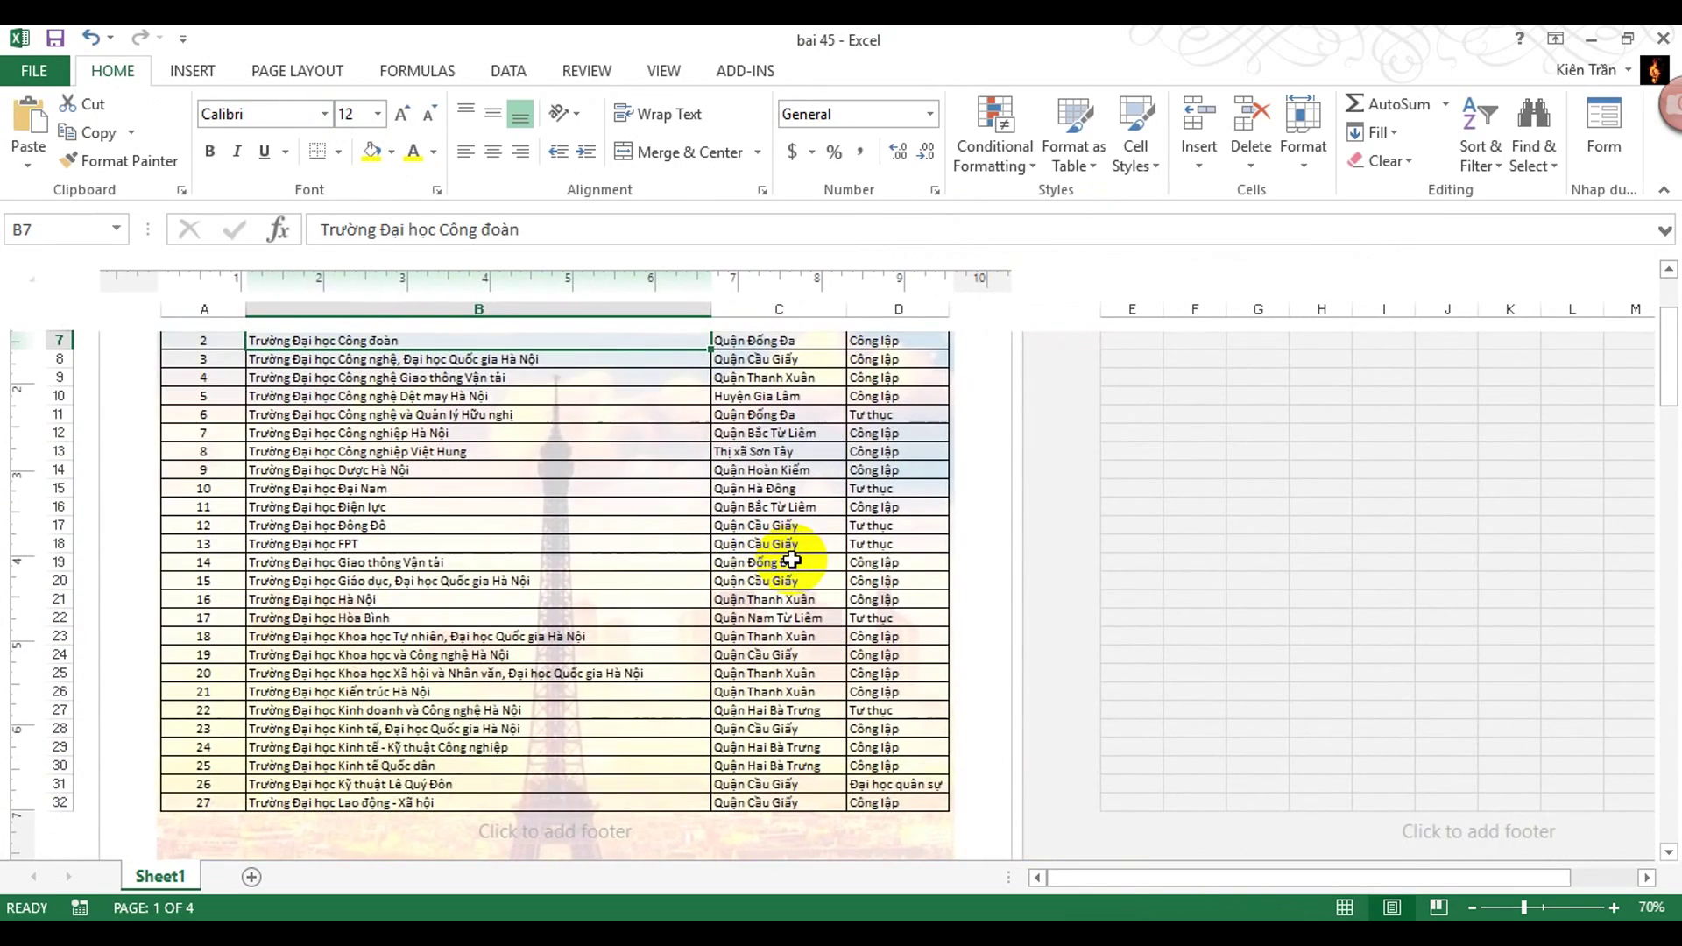
pyautogui.scroll(2, 797, 557)
pyautogui.scroll(-2, 800, 556)
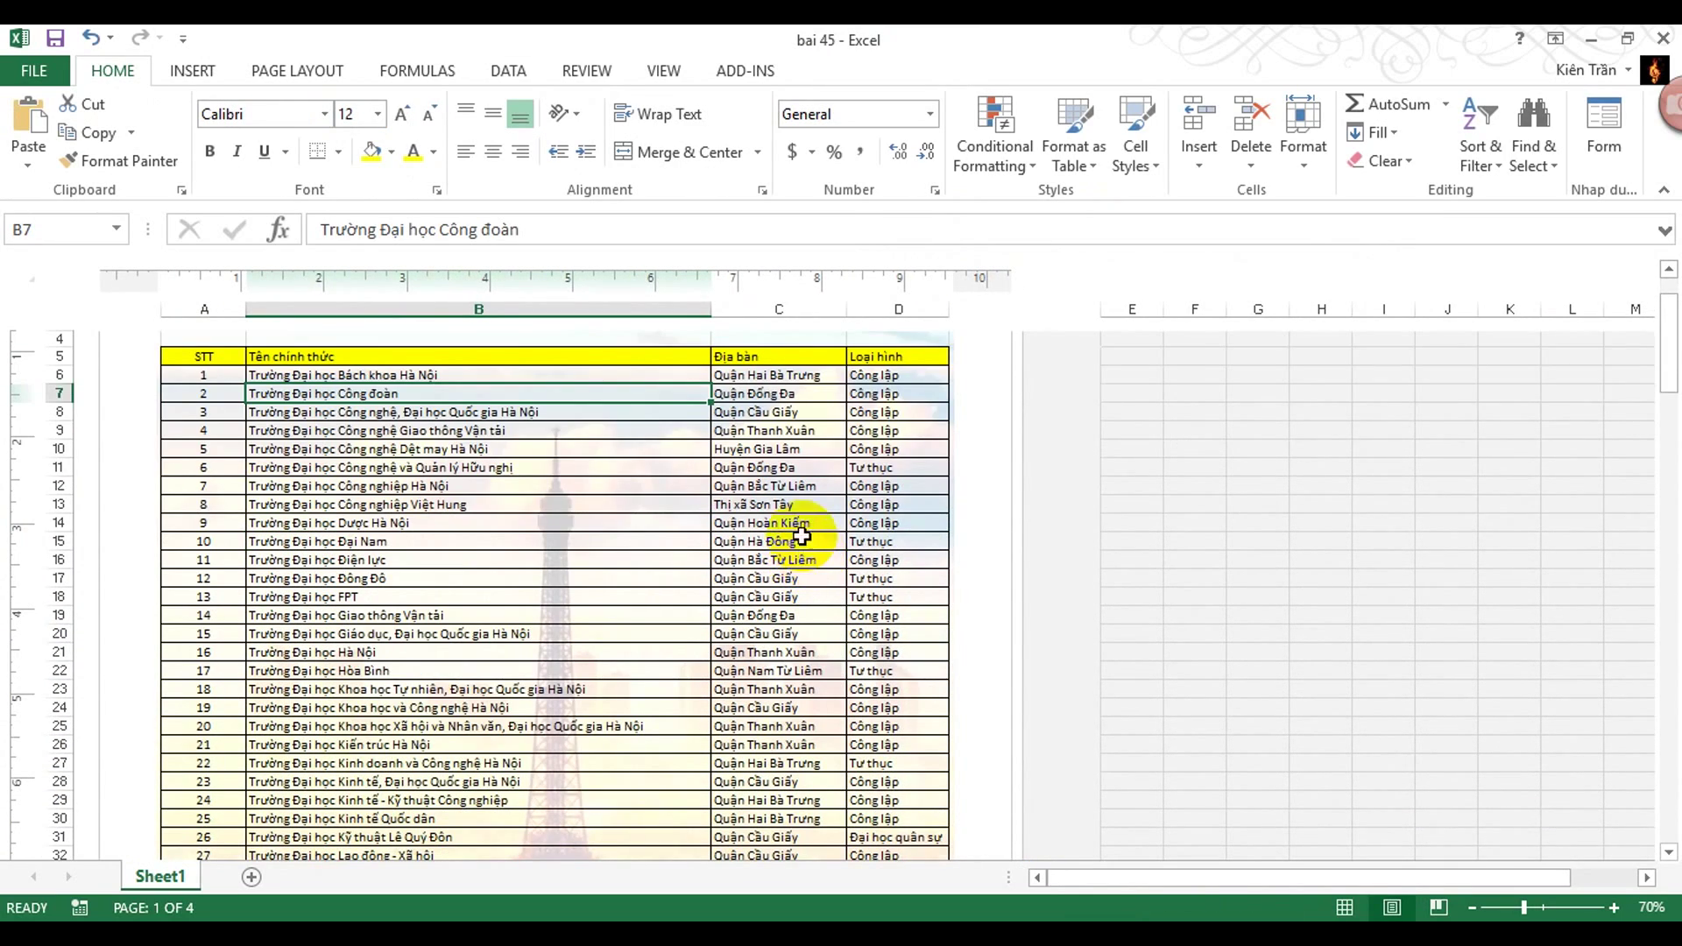
# Step: Check the faded tower behind the table in print preview, then return to the sheet
pyautogui.click(37, 69)
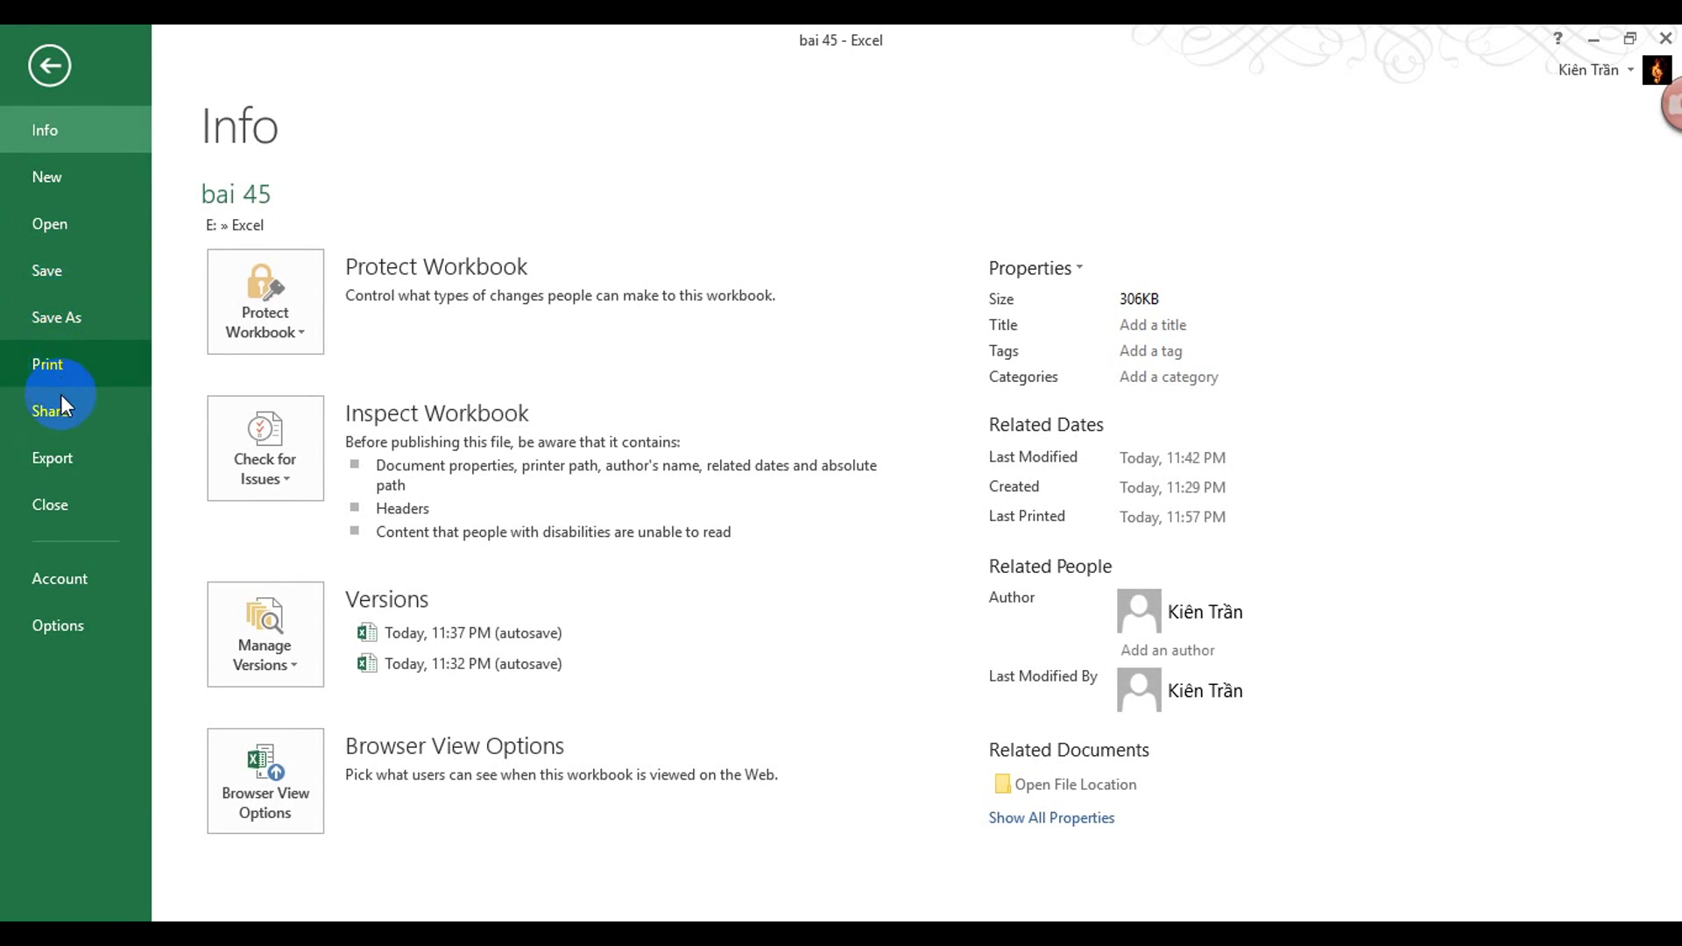
pyautogui.click(58, 368)
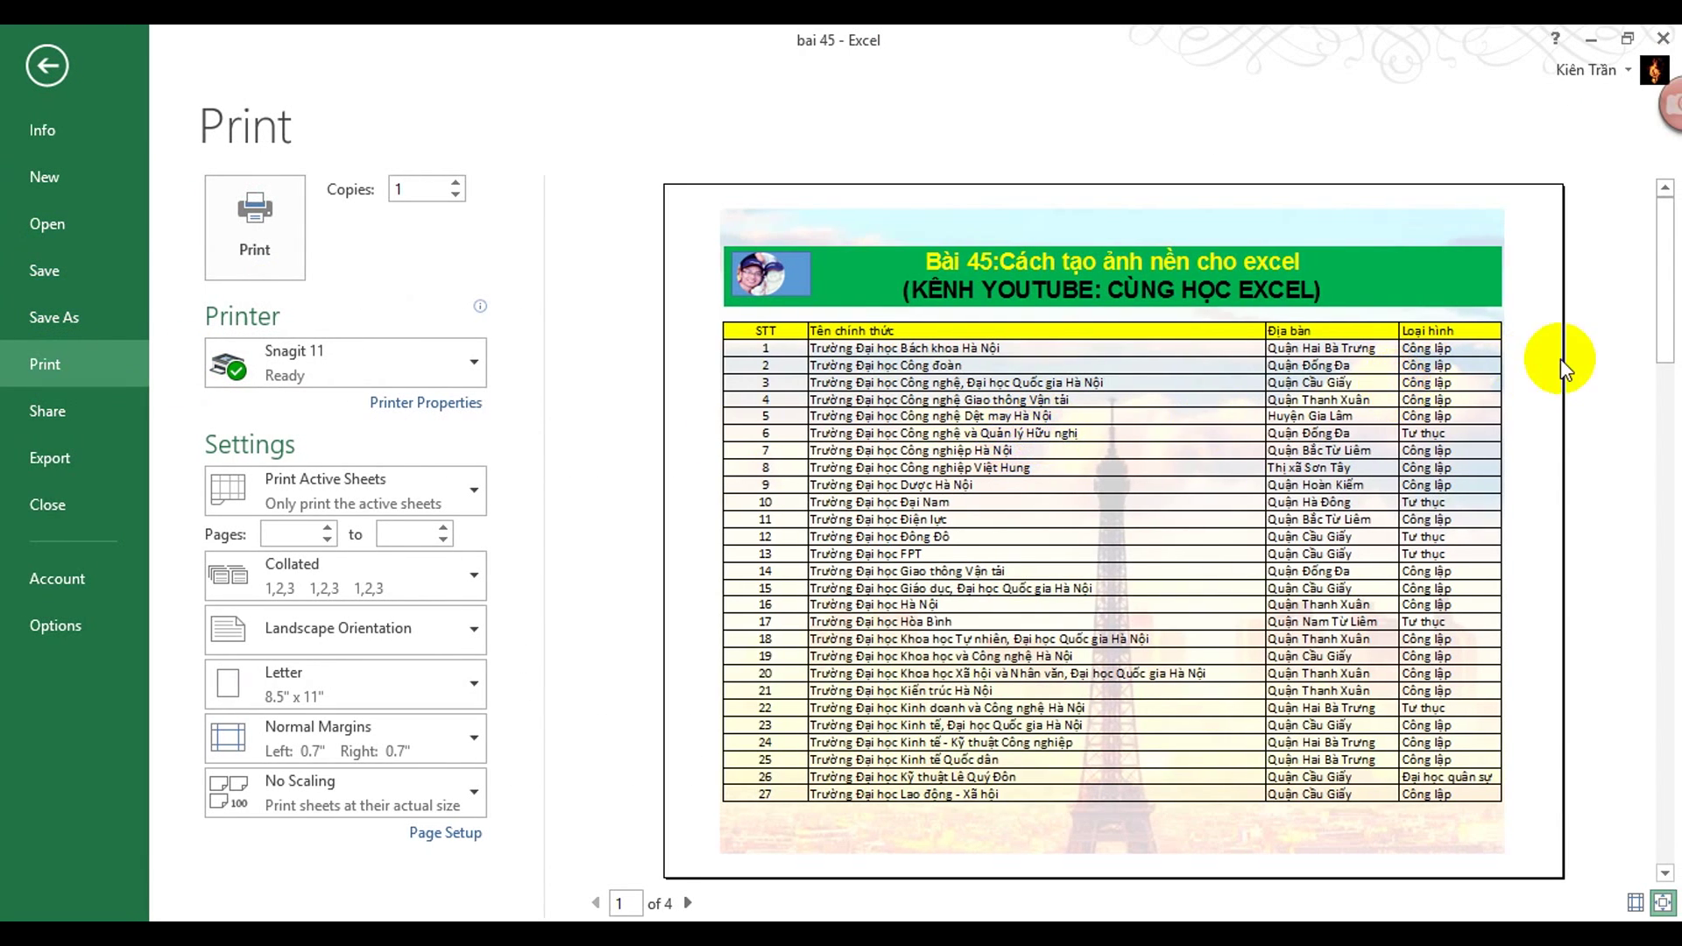
pyautogui.click(50, 67)
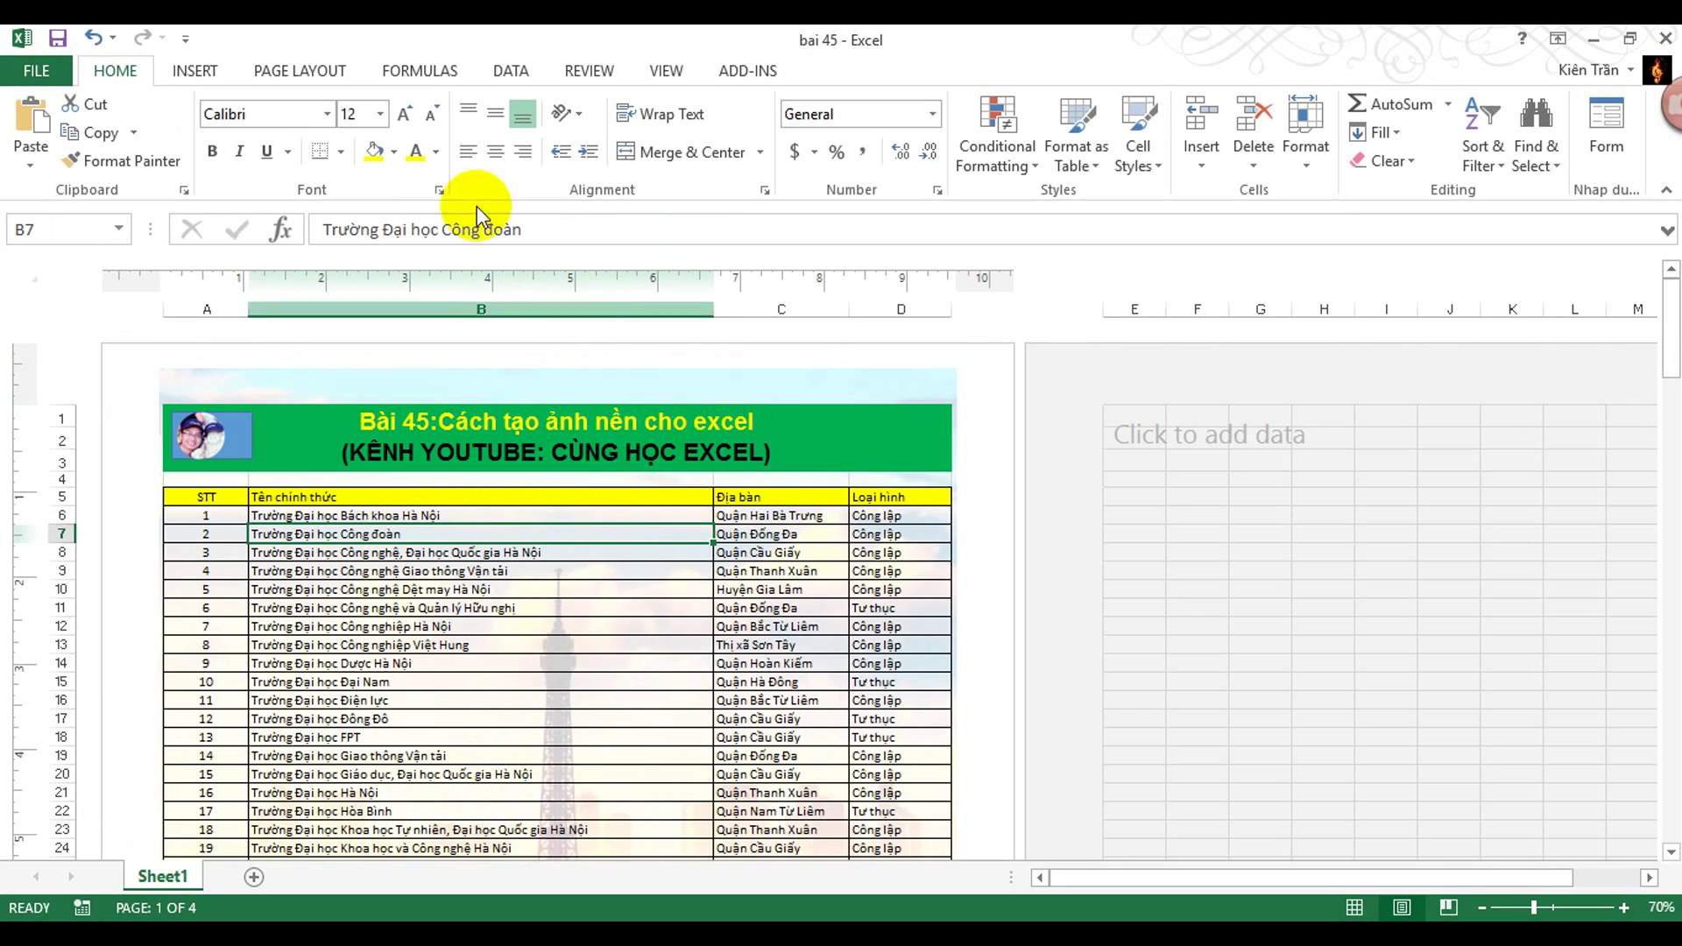
pyautogui.click(194, 71)
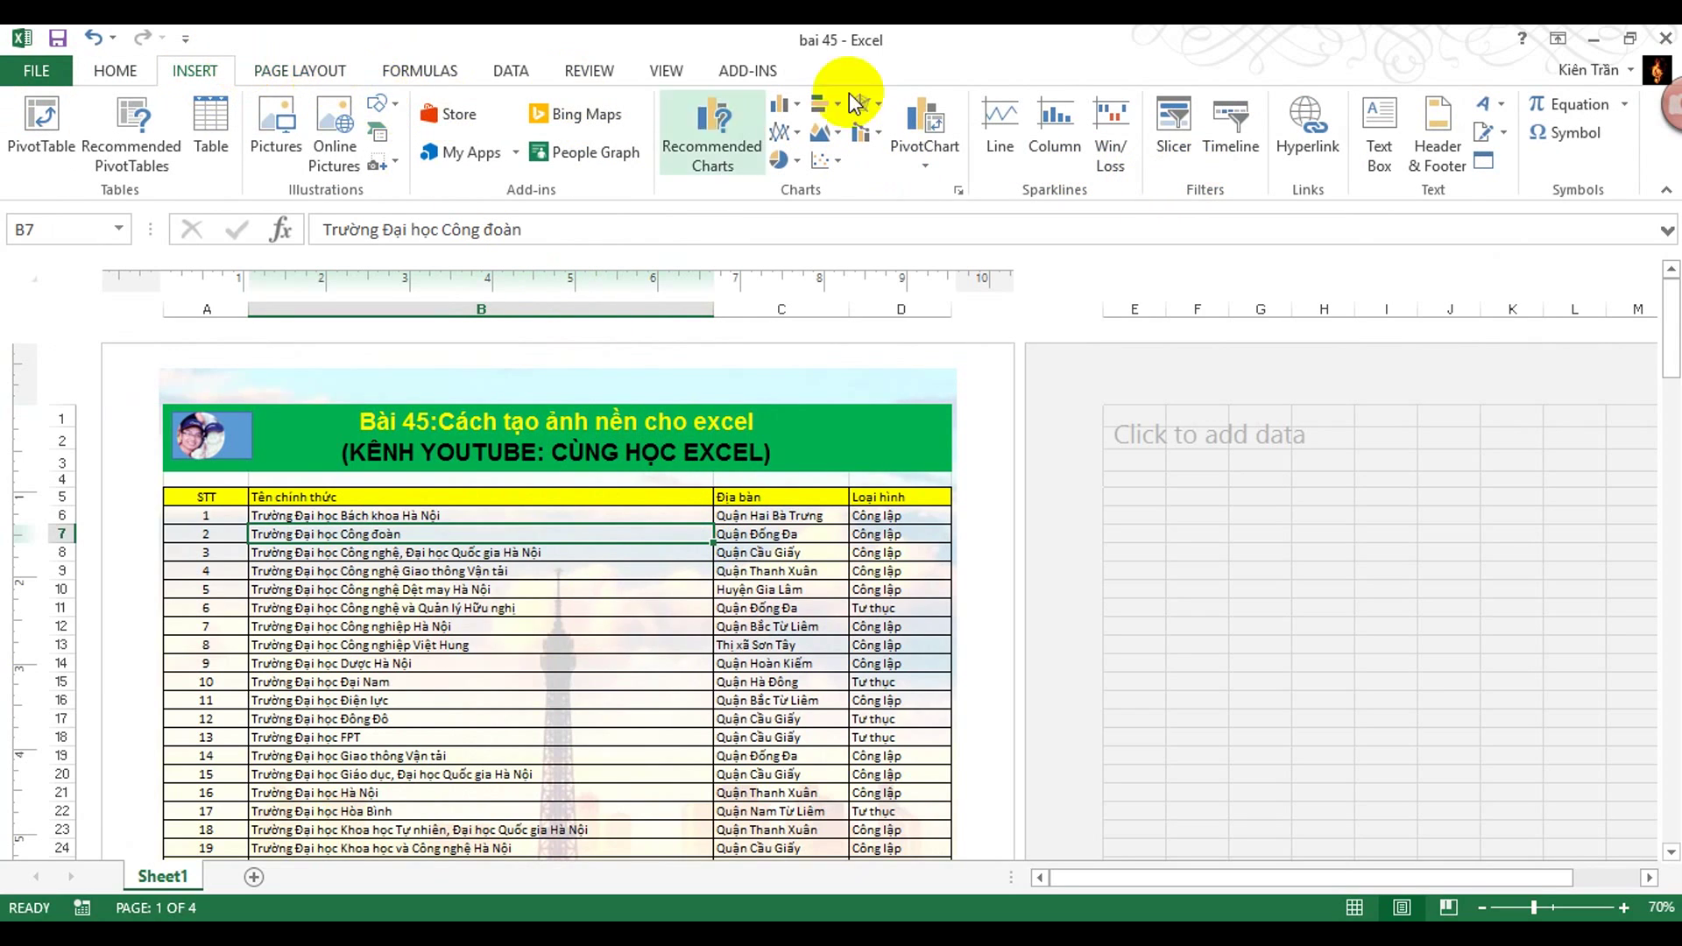
pyautogui.click(1438, 141)
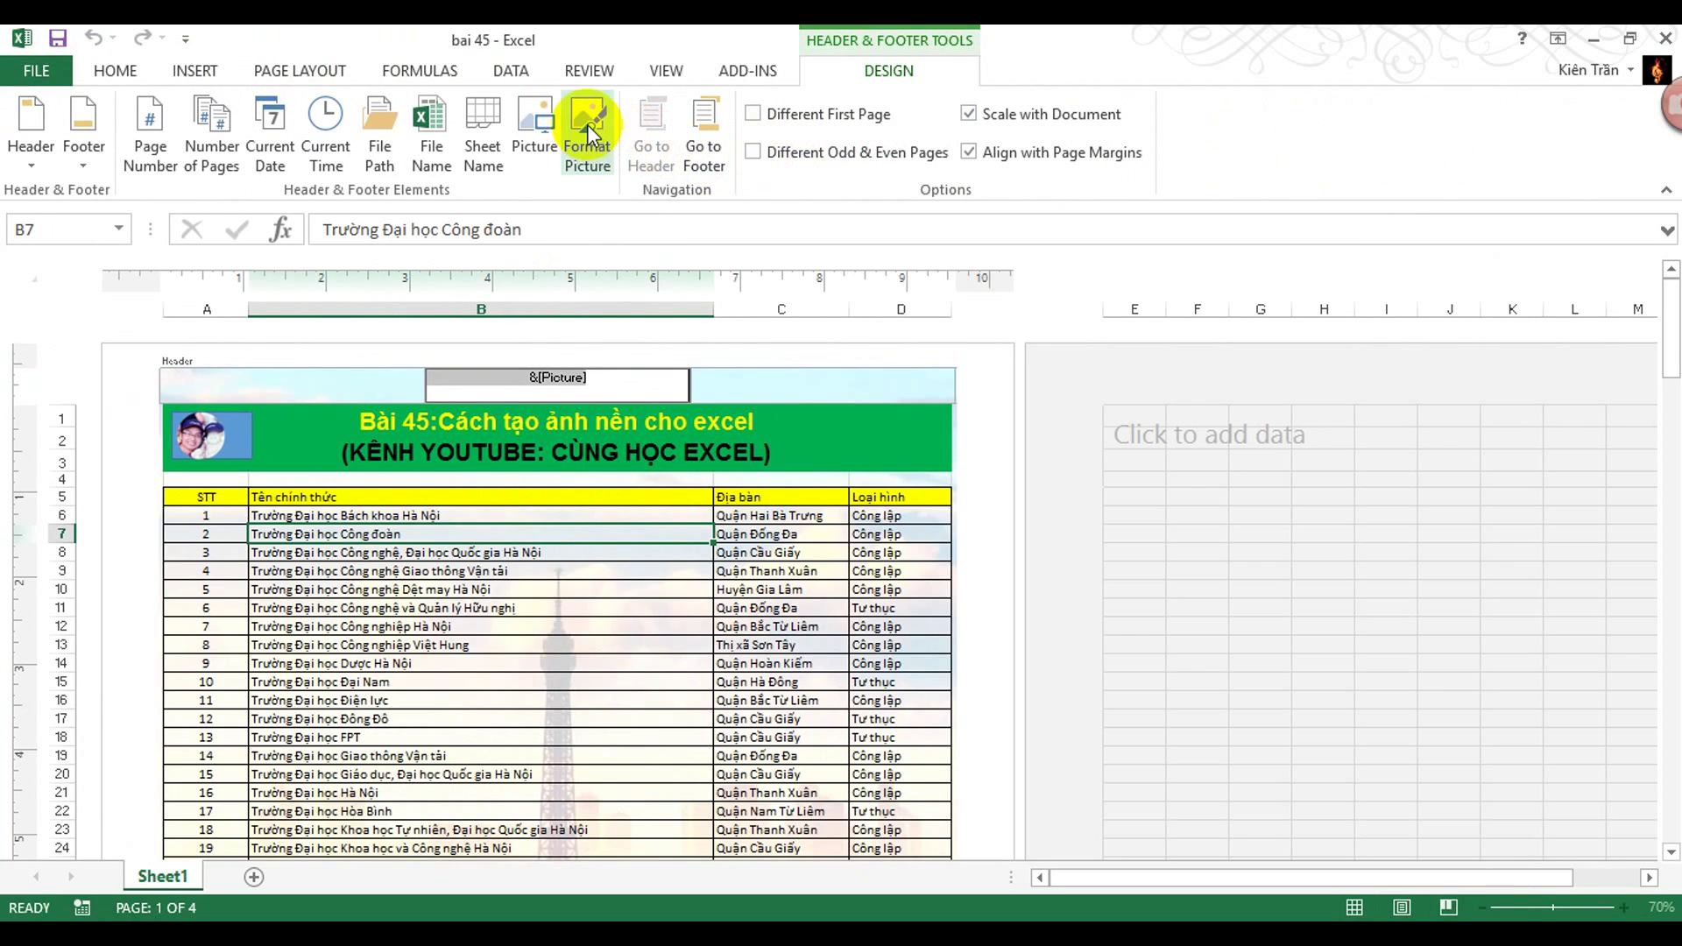
pyautogui.click(588, 123)
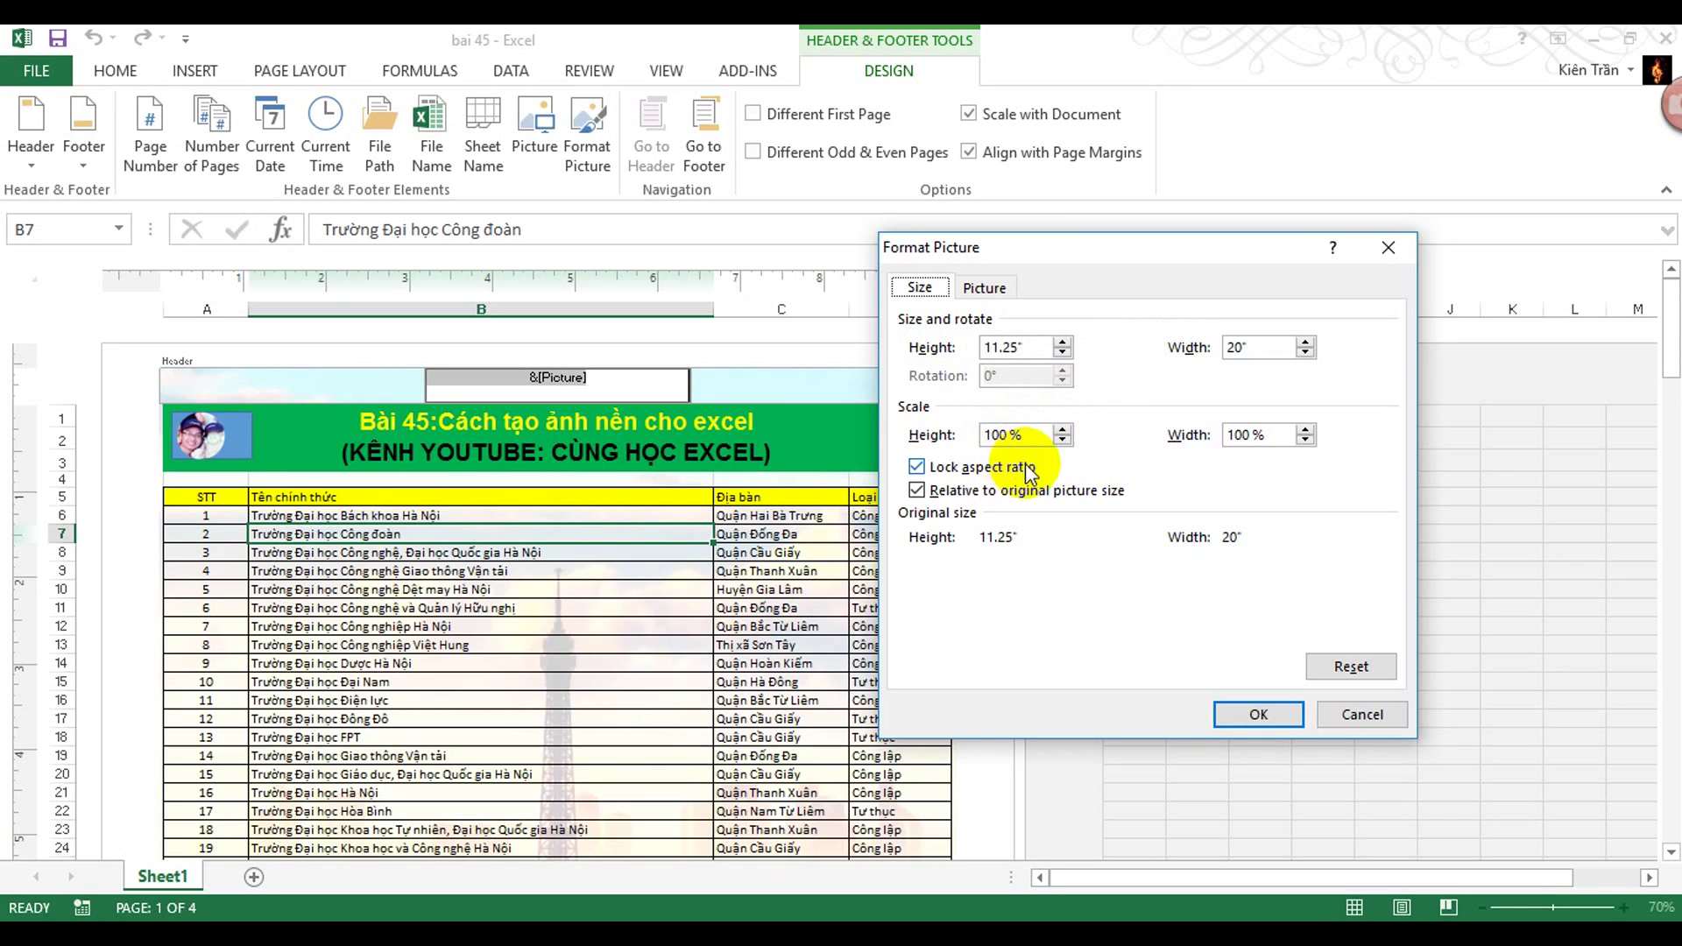
pyautogui.click(985, 288)
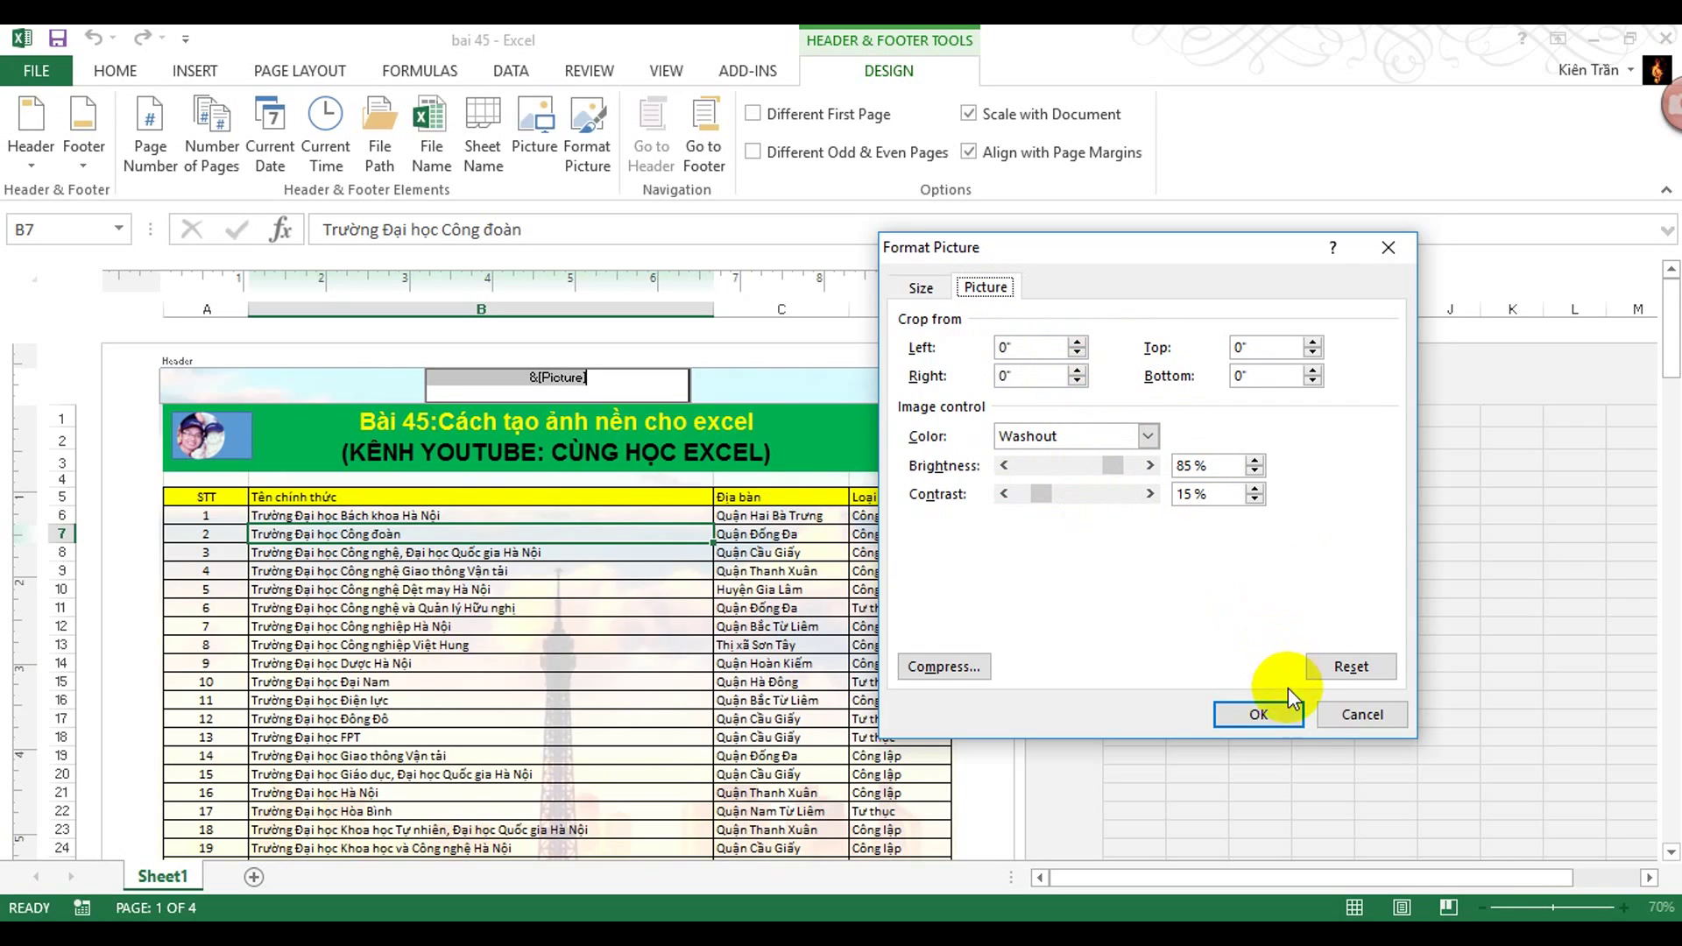
pyautogui.click(1279, 717)
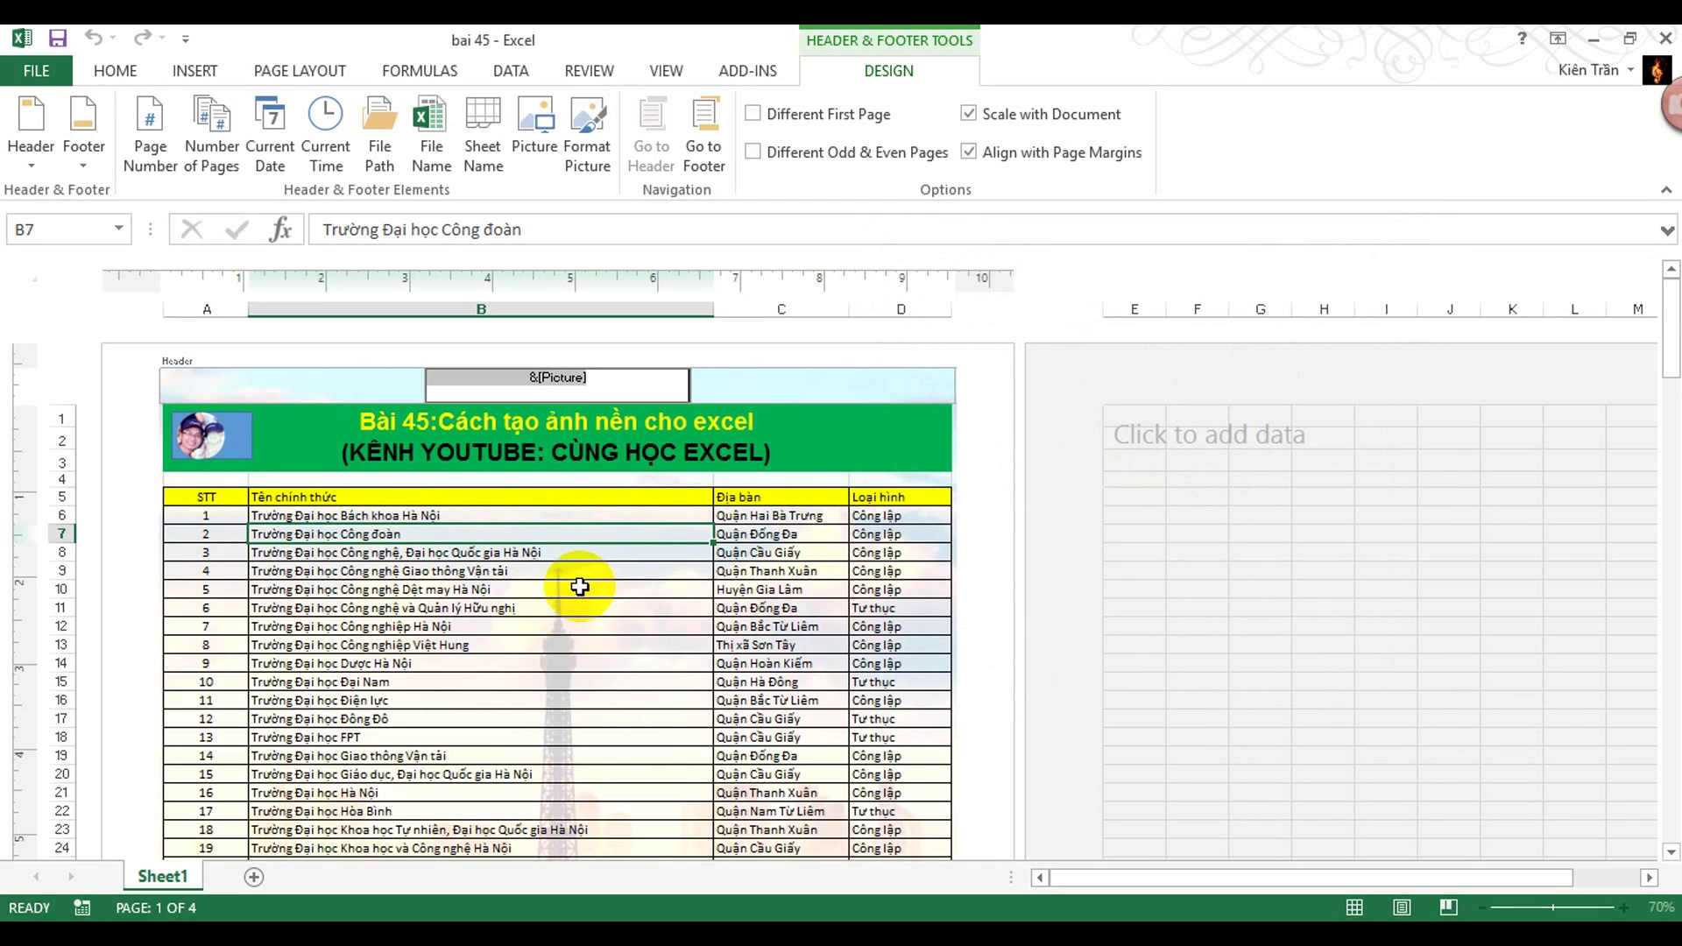
pyautogui.press('Tab')
pyautogui.click(583, 588)
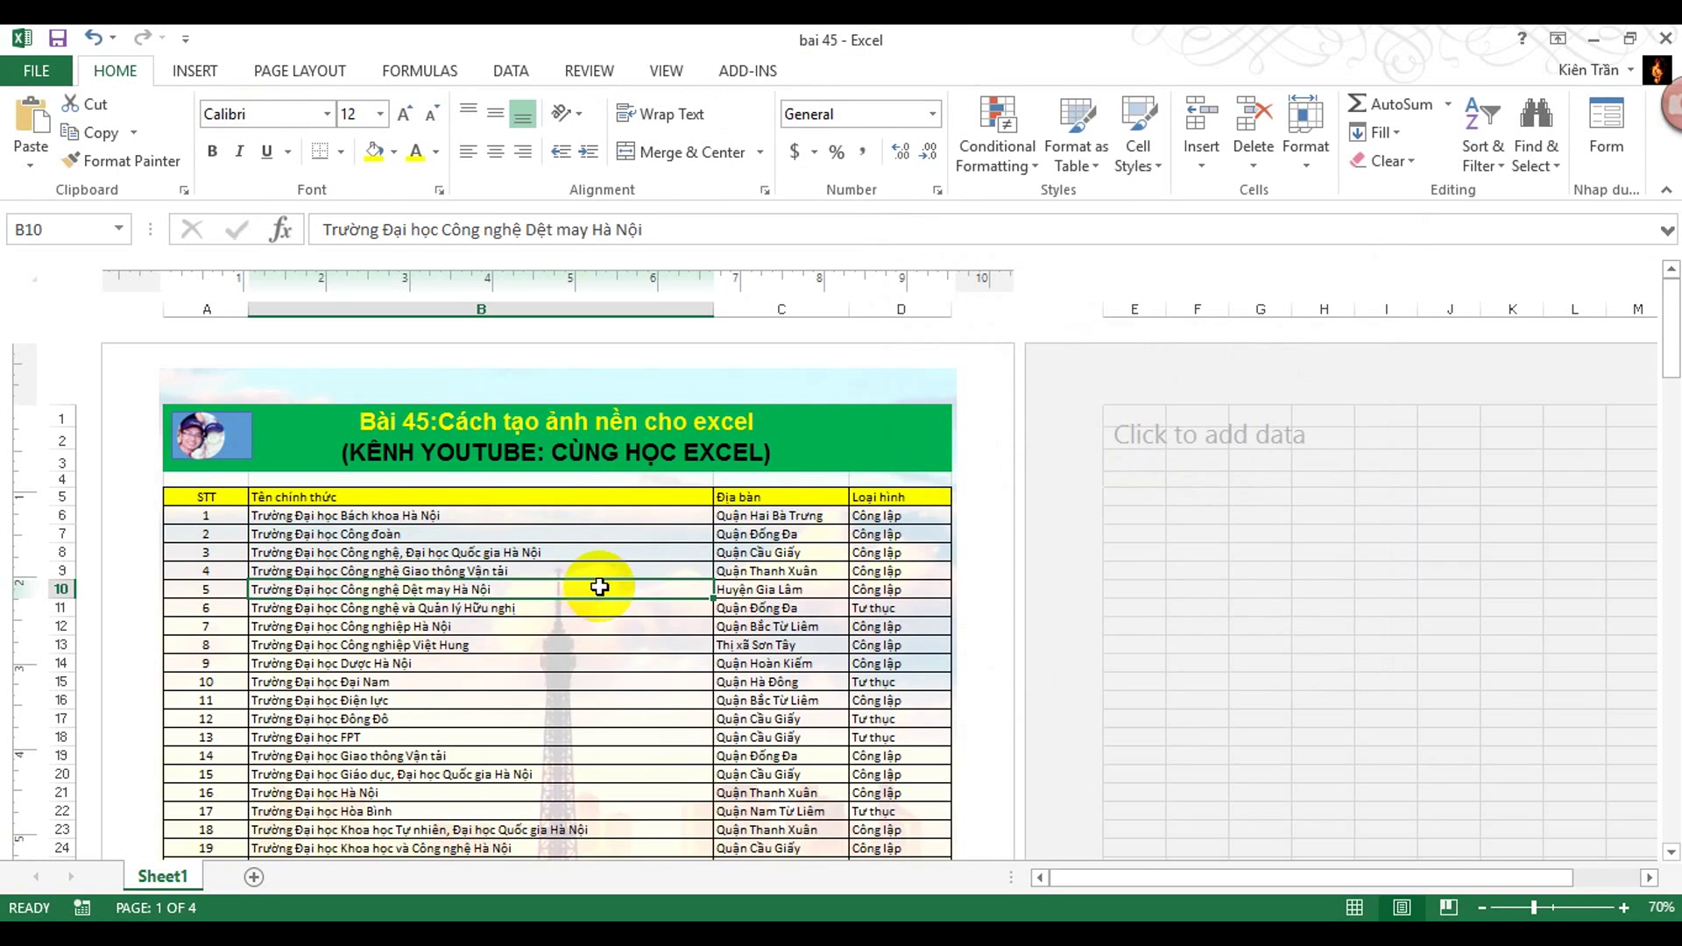